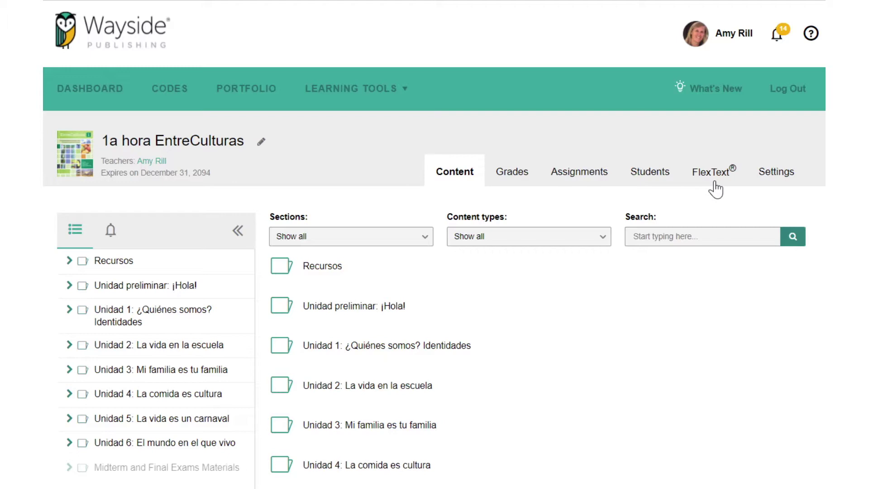
Step: Open the EntreCulturas 1 student FlexText for the class and read through the Video blog: Soy Isaac page
left_click(715, 182)
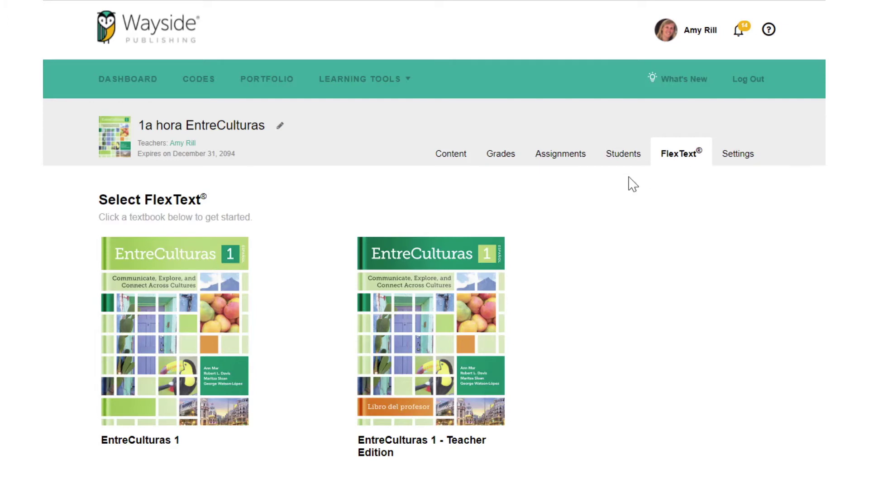
left_click(168, 332)
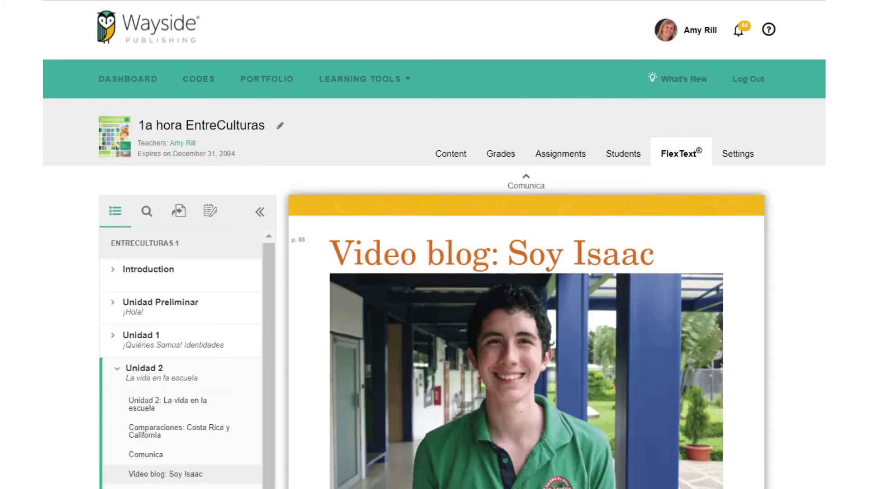
scroll(526, 317, "down", 10)
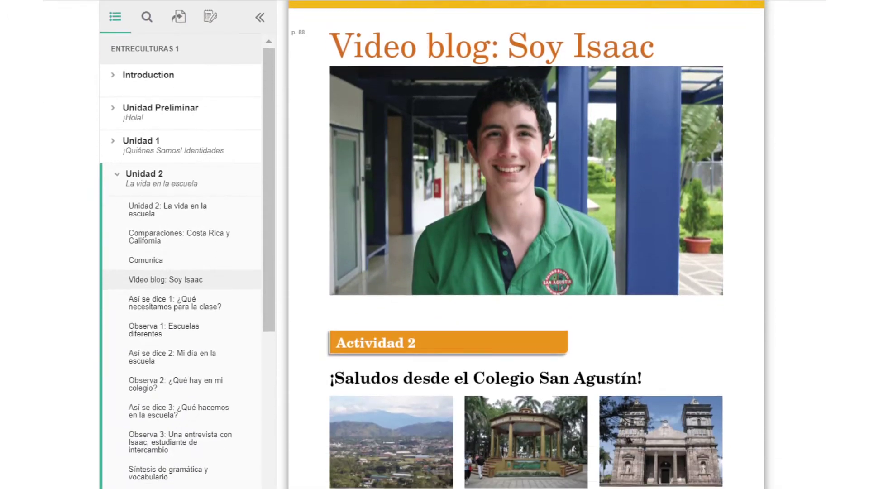
scroll(526, 271, "down", 15)
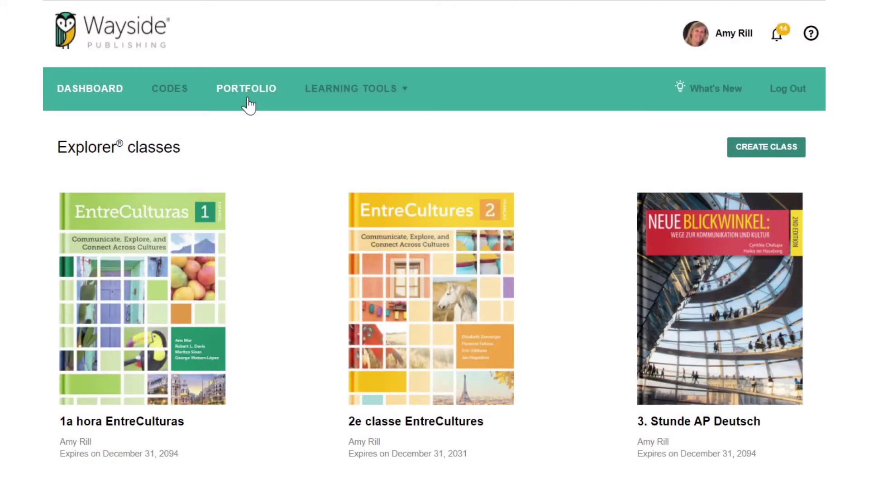
Step: Open the students' portfolios for the 1a hora EntreCulturas class
left_click(248, 90)
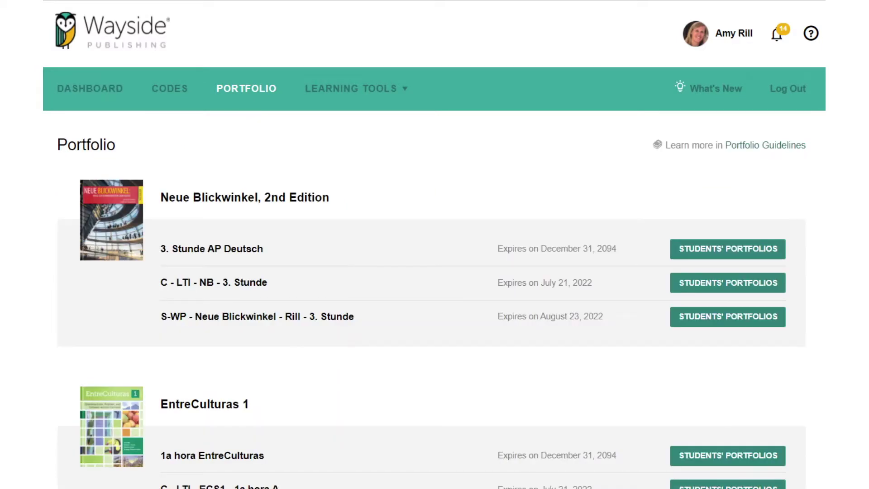
scroll(728, 347, "down", 3)
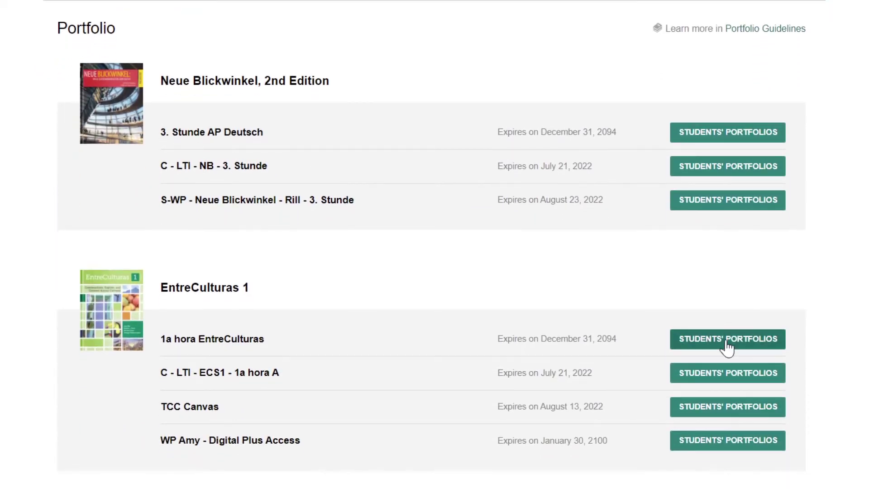
left_click(728, 349)
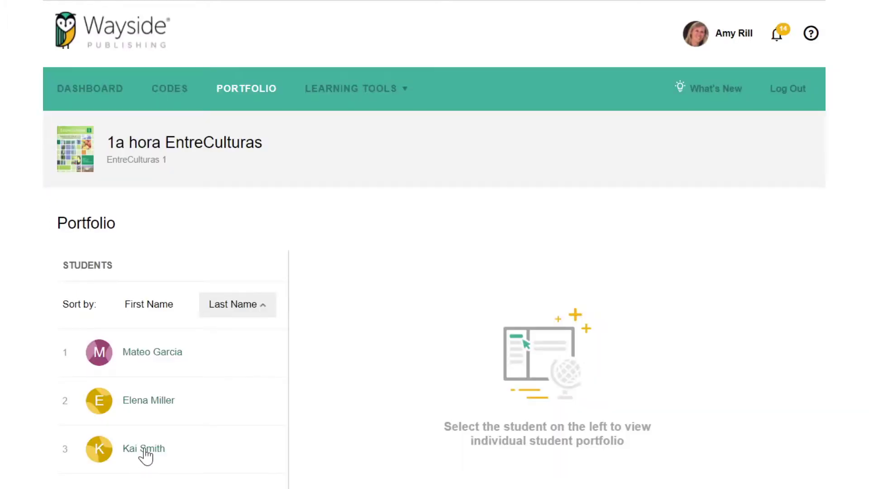
Step: Review the third student's evidence for the can-do statement on identifying places where Spanish is spoken, and open the Portfolio Guidelines
left_click(144, 452)
scroll(145, 452, "down", 3)
scroll(772, 209, "down", 2)
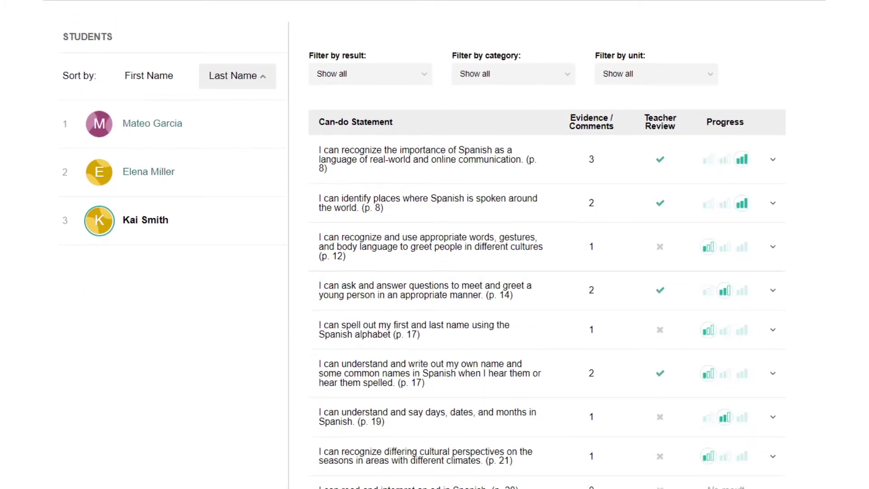
left_click(773, 209)
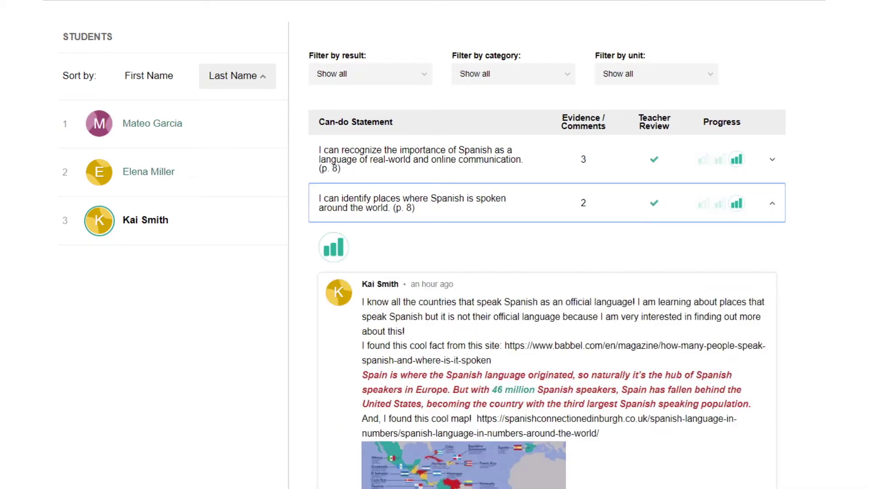
scroll(548, 245, "down", 5)
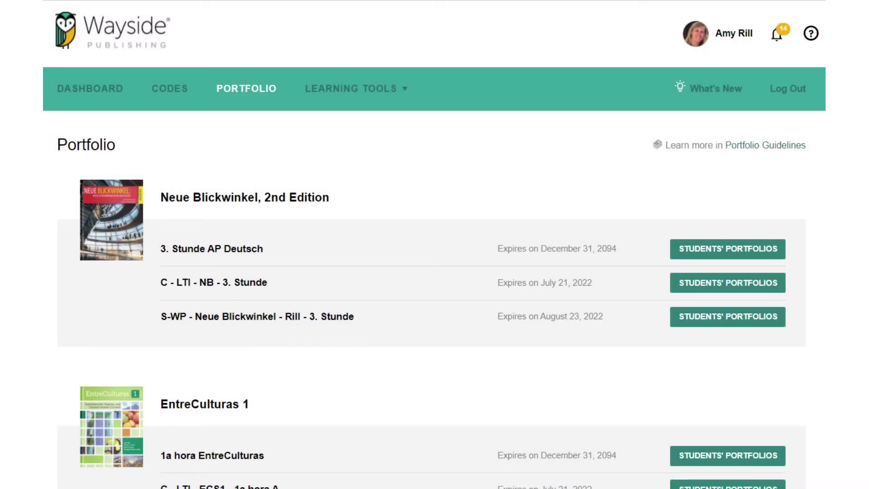
left_click(761, 147)
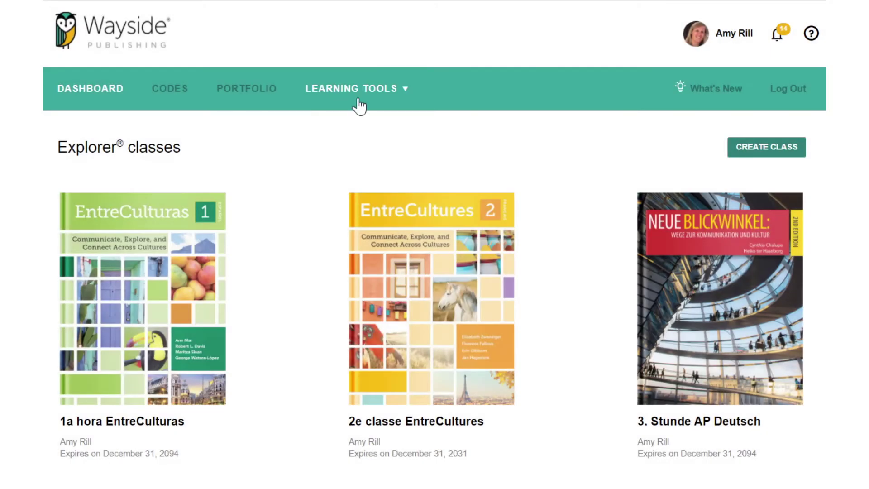
Step: Open the Instructional Strategies Toolkit and look through its featured strategies, filter categories and full list of strategies
left_click(359, 105)
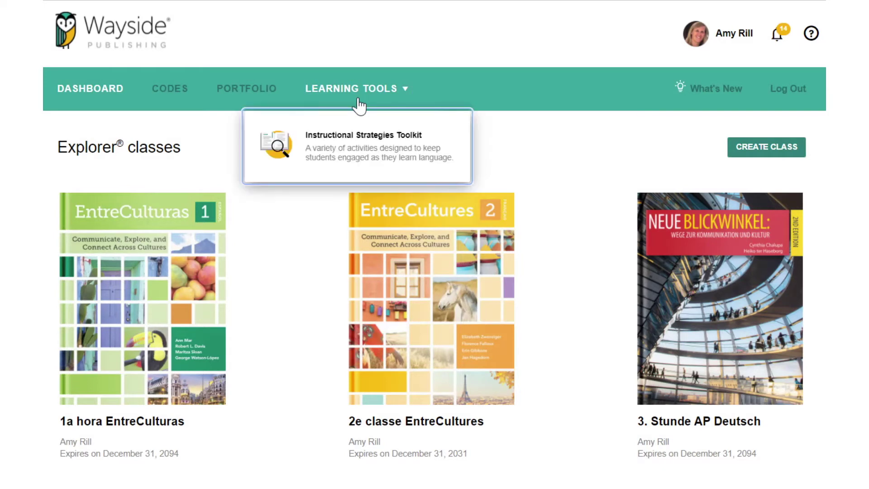
left_click(358, 153)
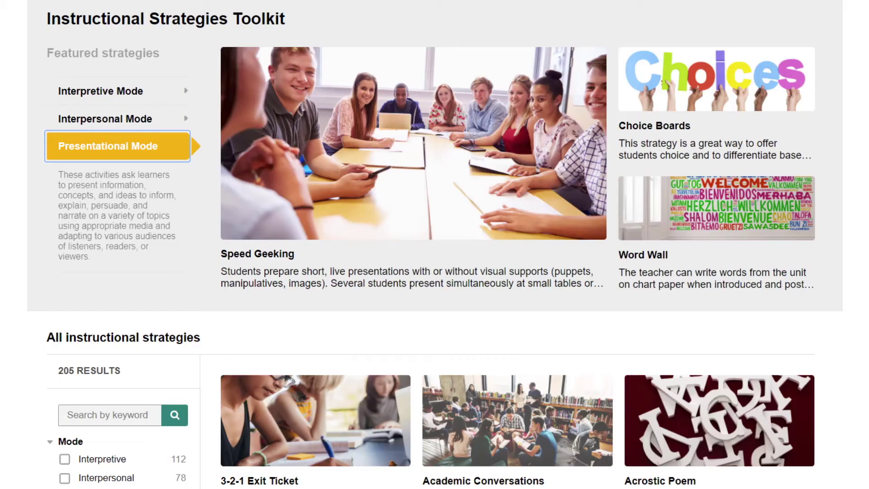
scroll(435, 244, "down", 6)
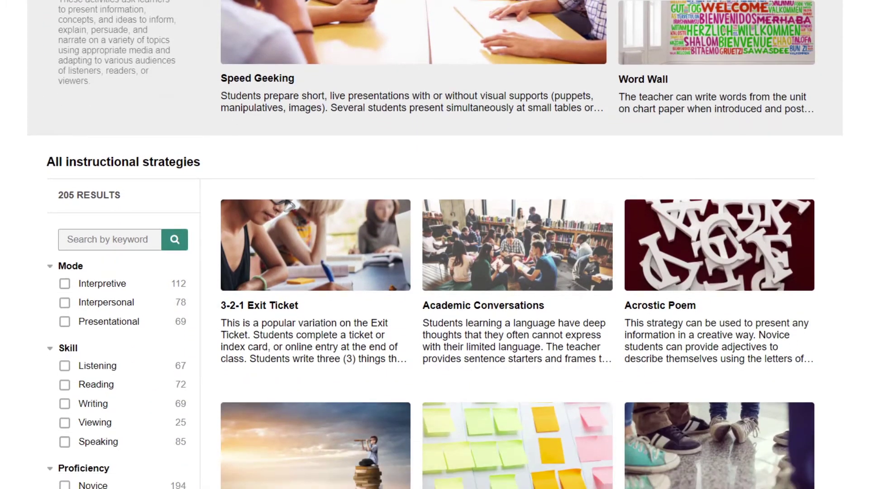
scroll(435, 245, "down", 1)
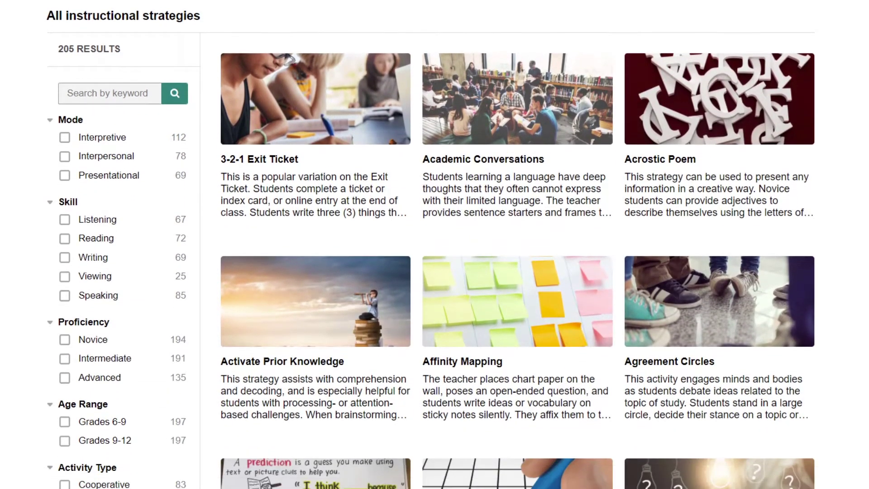
scroll(435, 245, "down", 3)
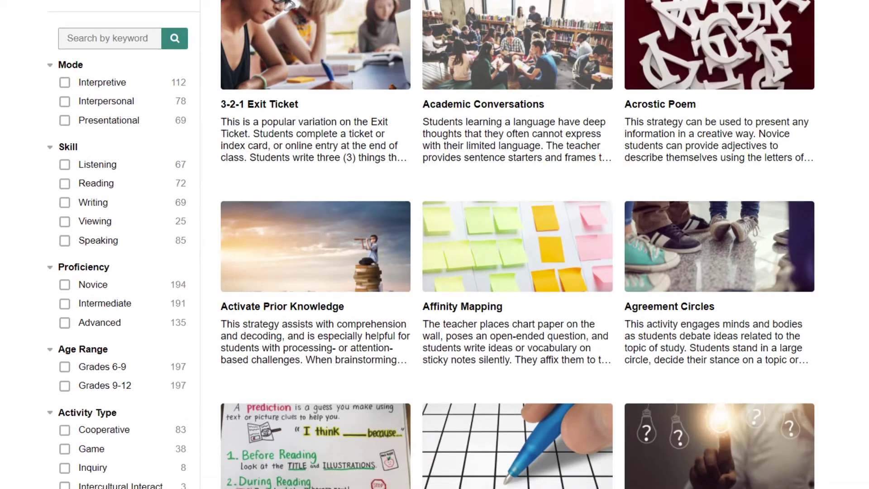
scroll(435, 245, "down", 6)
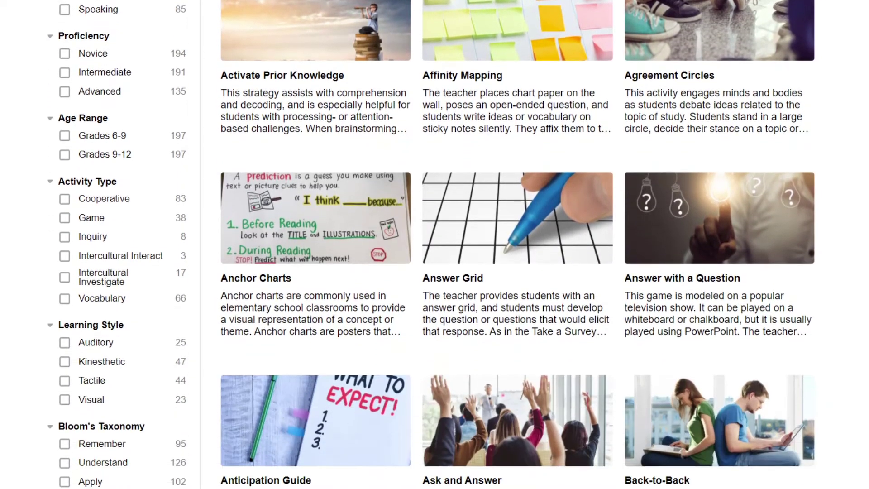
scroll(435, 245, "down", 5)
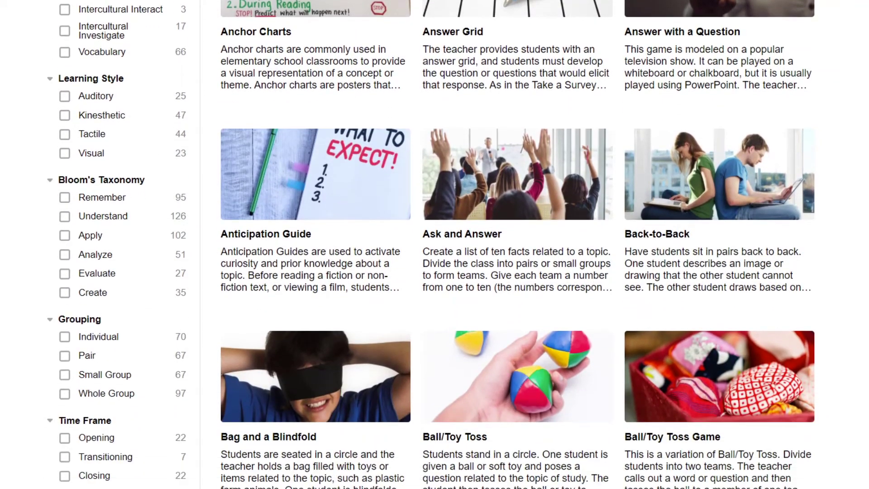
scroll(435, 245, "down", 6)
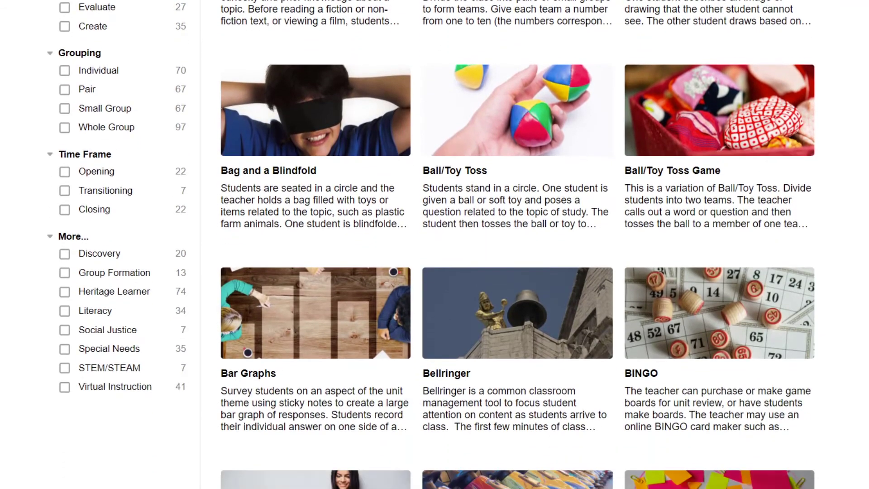
scroll(435, 245, "down", 8)
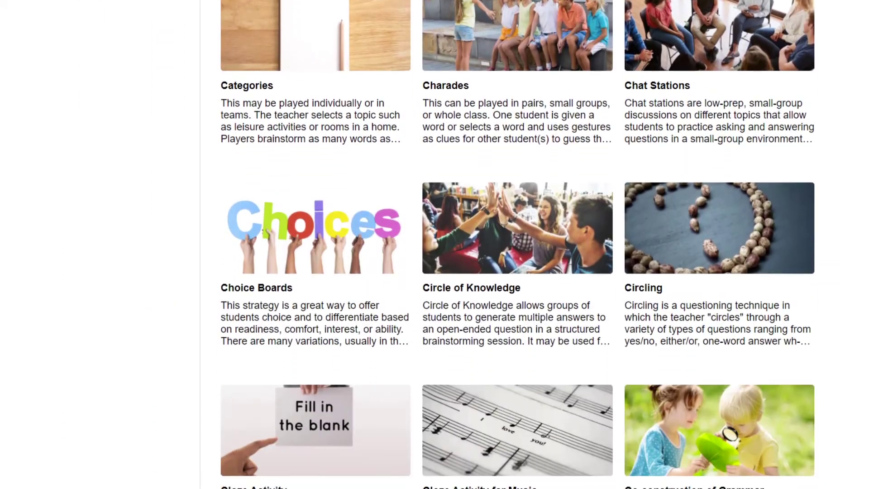
scroll(435, 244, "down", 2)
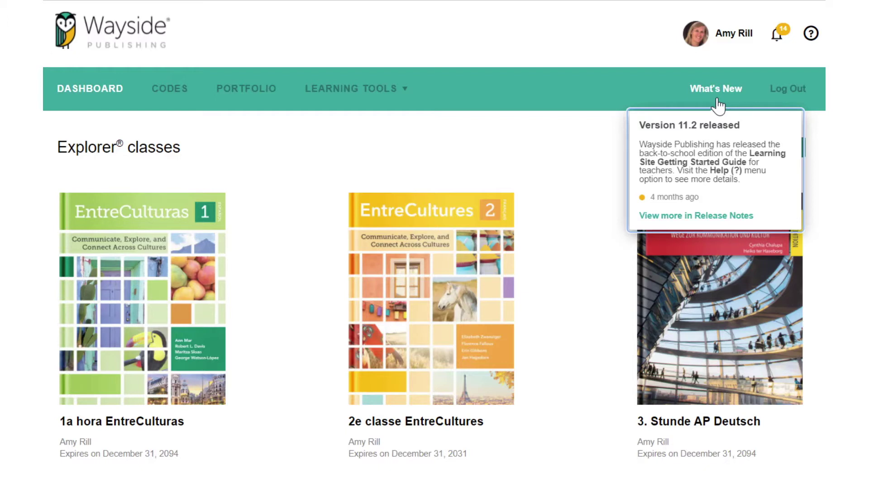
Step: Check the account notifications and open the help options from the dashboard
left_click(777, 40)
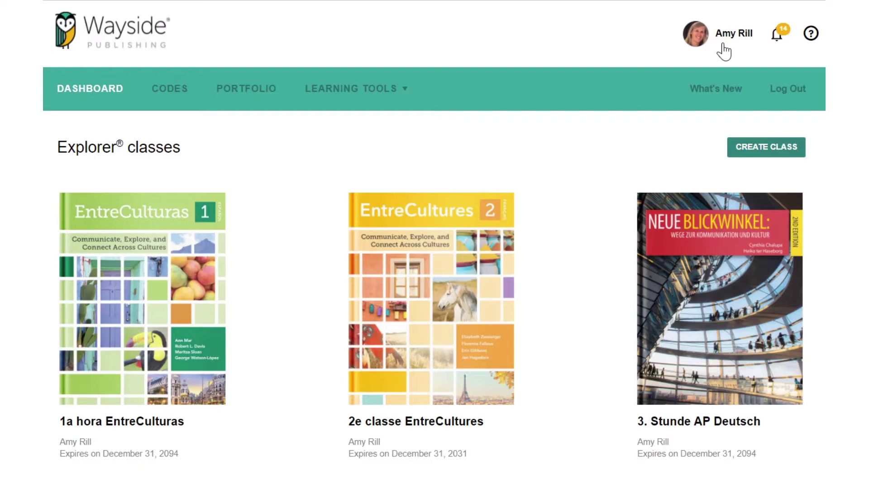
left_click(812, 40)
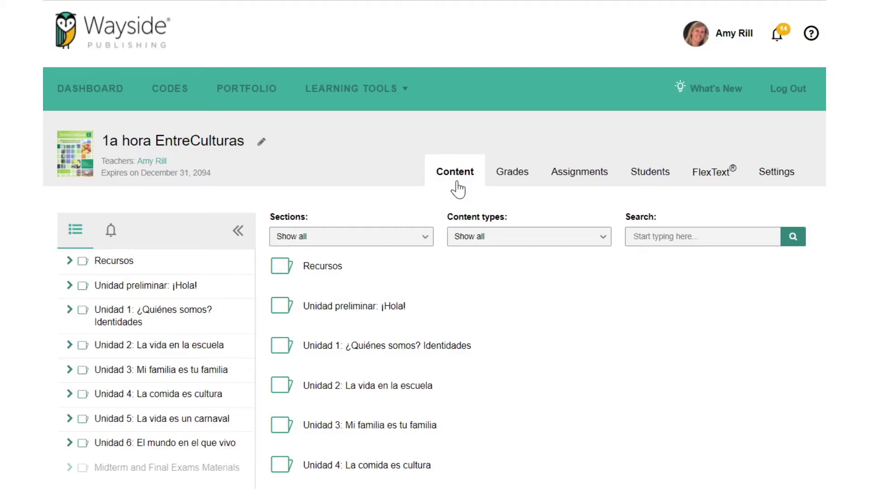
Step: Look through the Recursos folder and the Unidad 2: La vida en la escuela folder in the 1a hora EntreCulturas class content
left_click(322, 268)
scroll(434, 245, "down", 5)
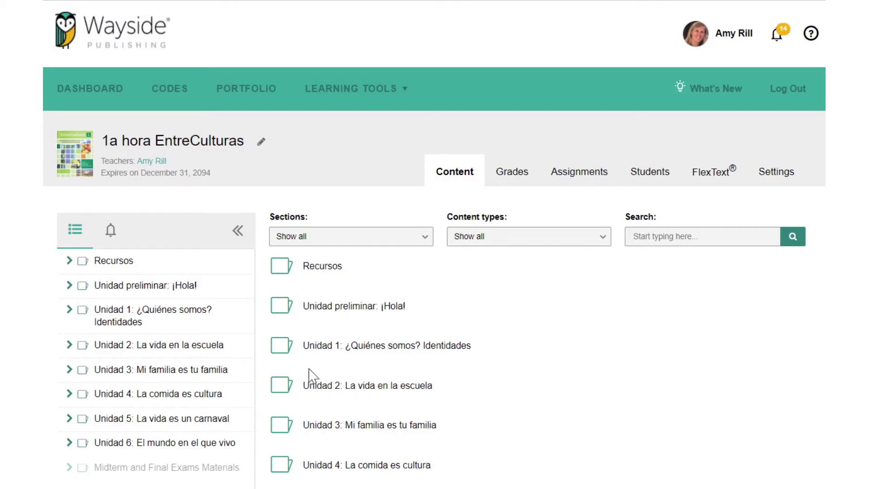
left_click(211, 345)
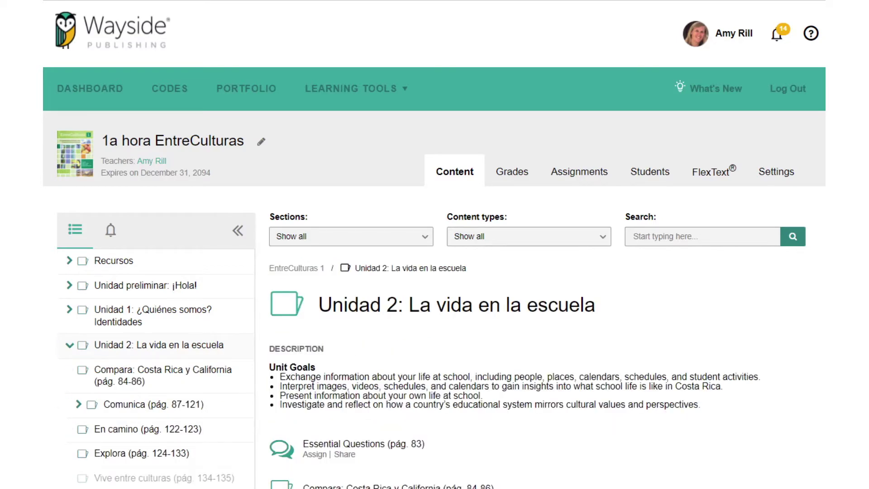
scroll(434, 244, "down", 3)
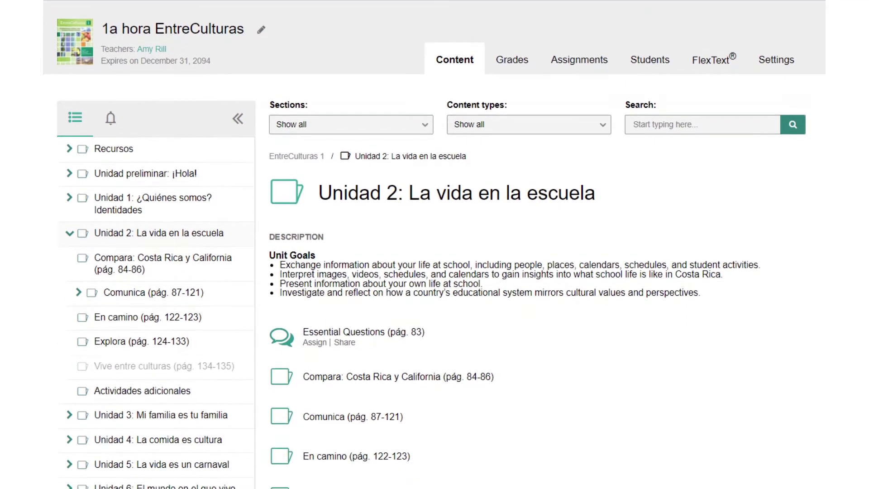
scroll(434, 244, "down", 1)
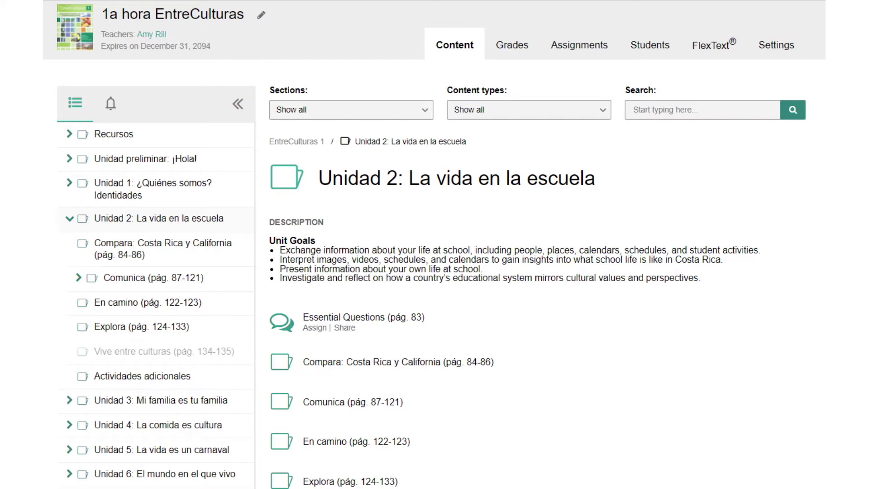
Step: Filter the class content to the section Unidad 2: La vida en la escuela and the content type Video
left_click(425, 114)
left_click(398, 225)
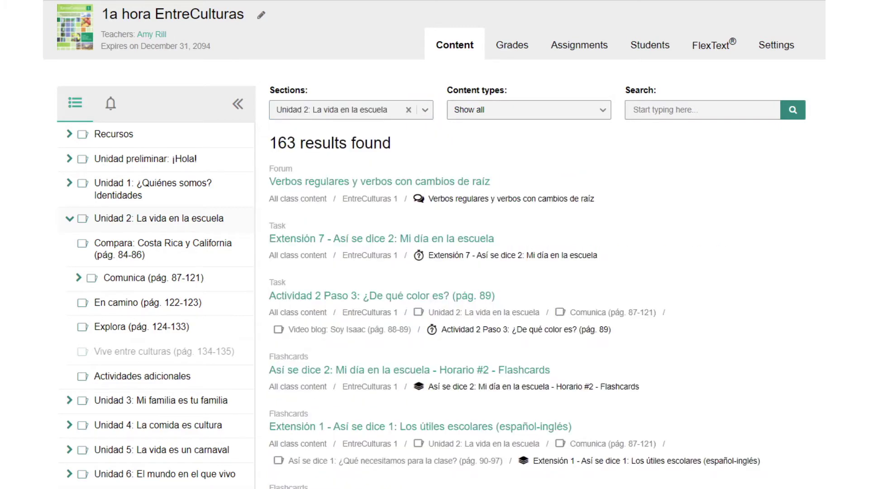
left_click(603, 114)
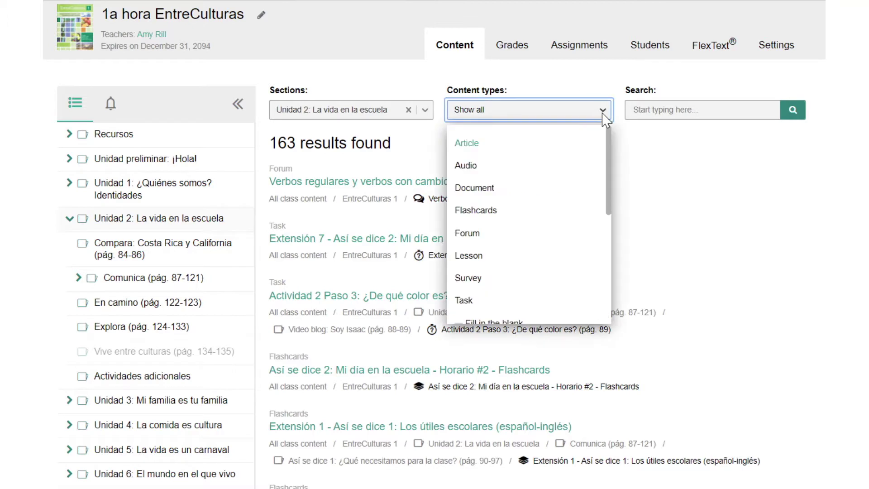
left_click_drag(607, 136, 607, 235)
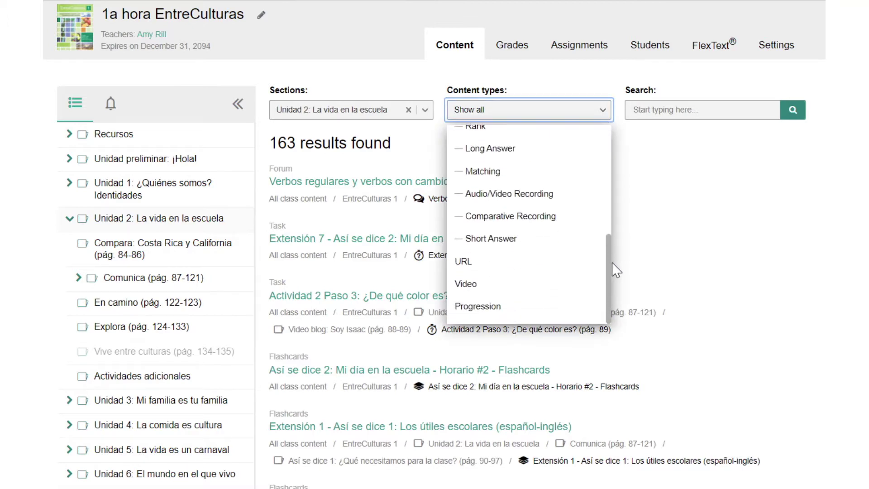
left_click(588, 289)
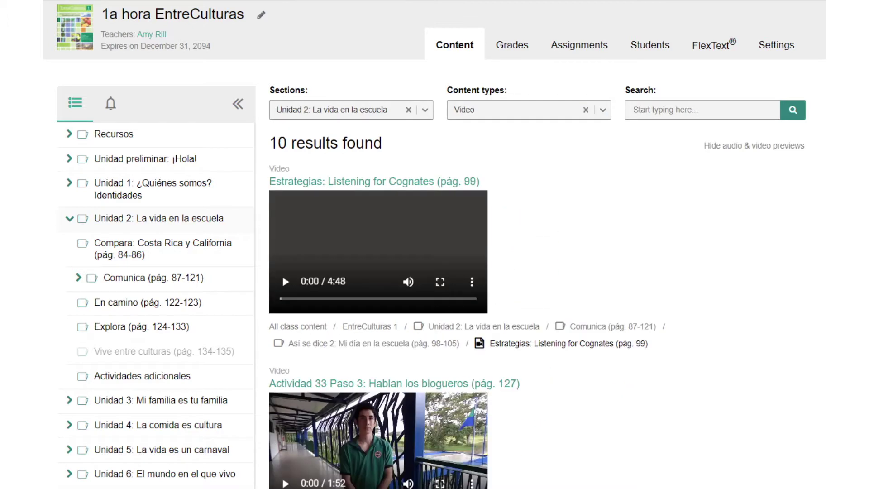
Step: Search the filtered videos for "blog" and open the containing folder Video blog: Soy Isaac (pág. 88-89) to view its activities
left_click(634, 110)
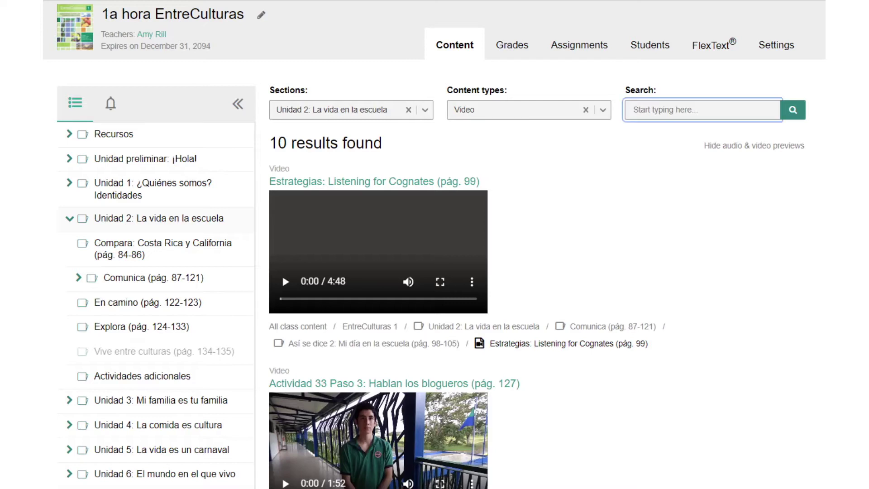
type("blog")
key("Return")
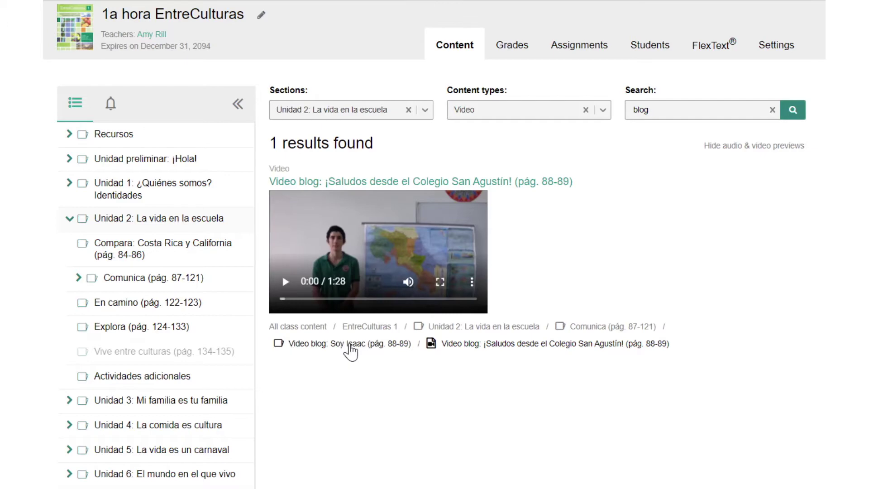
left_click(350, 345)
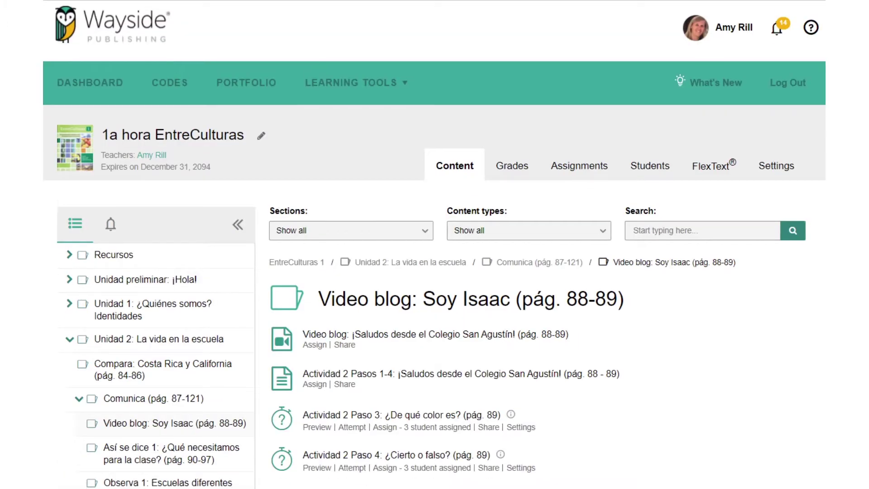
scroll(434, 253, "down", 2)
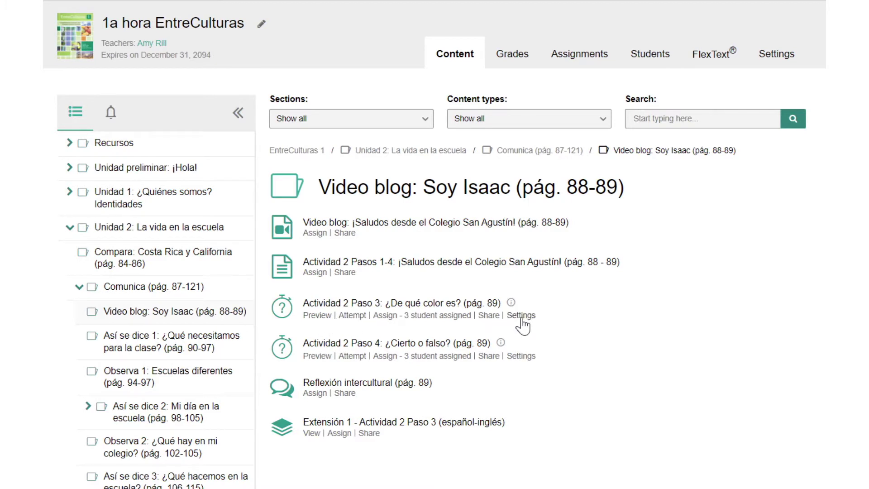
Step: Check the sharing options for Actividad 2 Paso 3: ¿De qué color es? and the information for the two timed activities
left_click(490, 317)
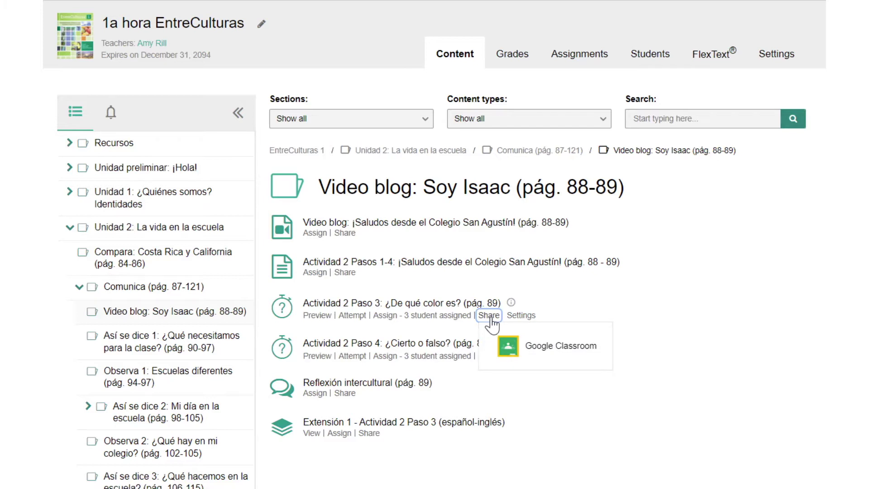
left_click(490, 316)
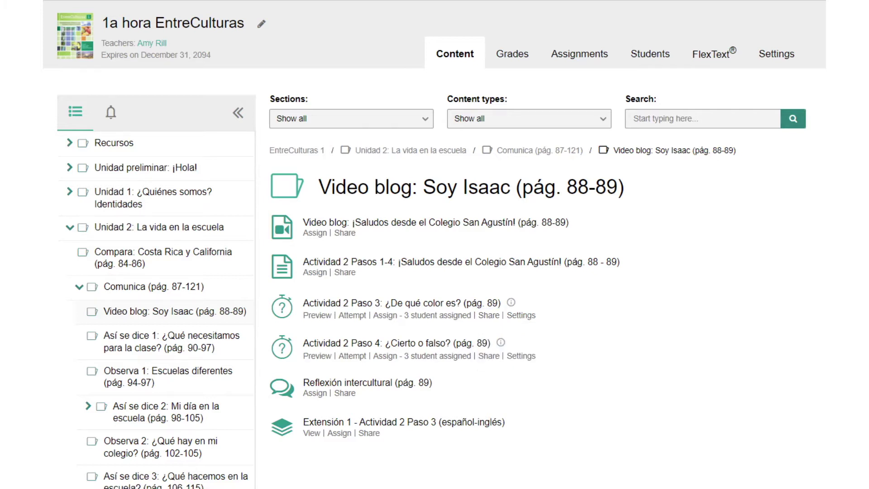
mouse_move(513, 306)
mouse_move(501, 345)
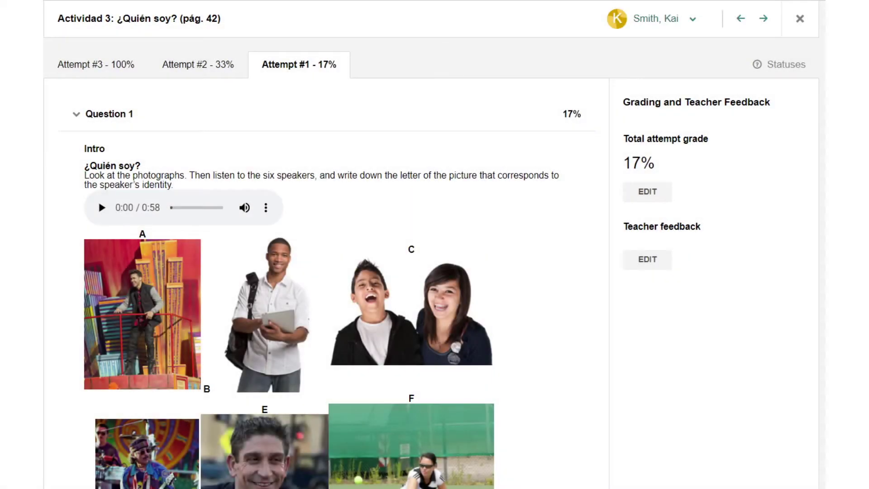
Step: Review the student's second and third attempts at Actividad 3: ¿Quién soy? (pág. 42)
left_click(201, 80)
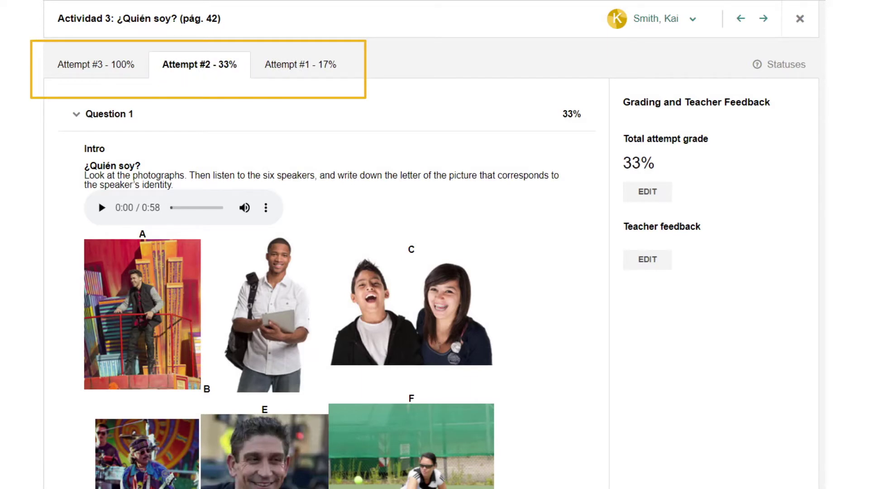
left_click(107, 68)
scroll(317, 272, "down", 2)
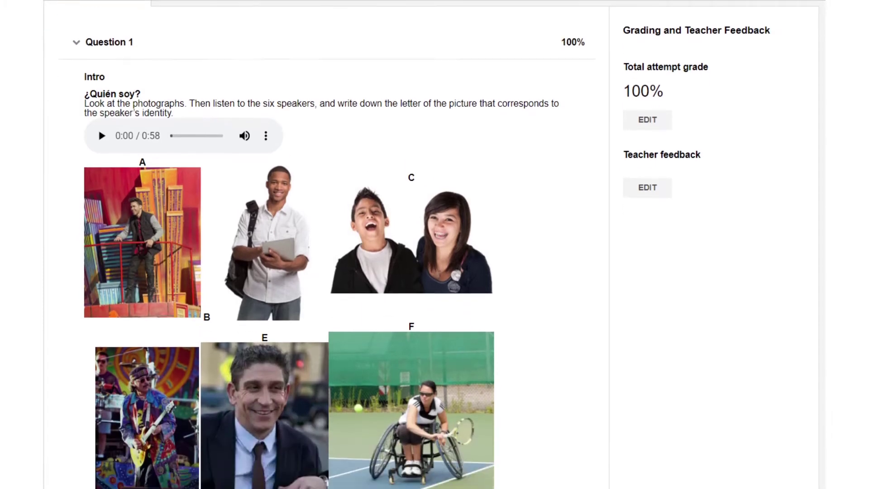
scroll(317, 245, "down", 8)
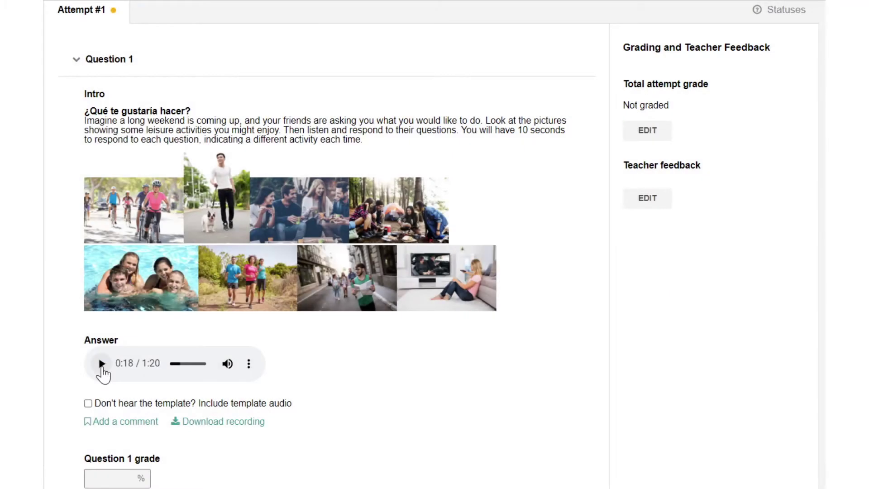
Step: Play the student's recorded answer to ¿Qué te gustaria hacer? and set the Question 1 grade to 100%
key("space")
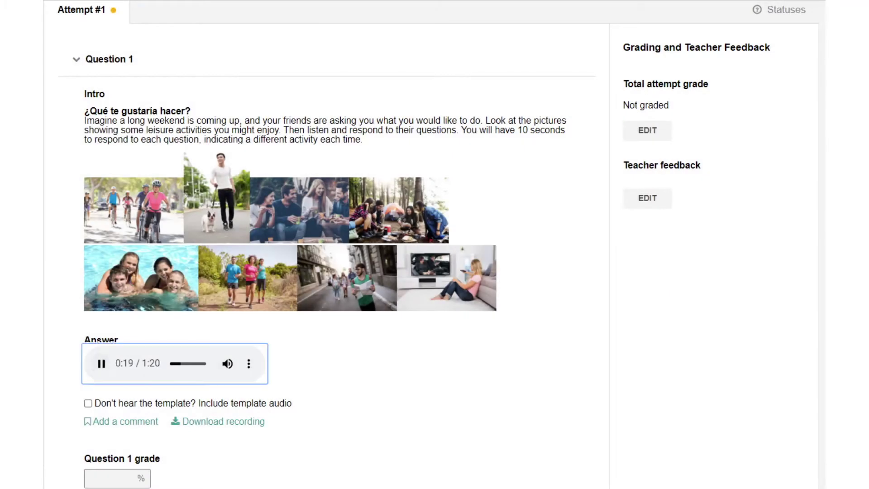
left_click(117, 479)
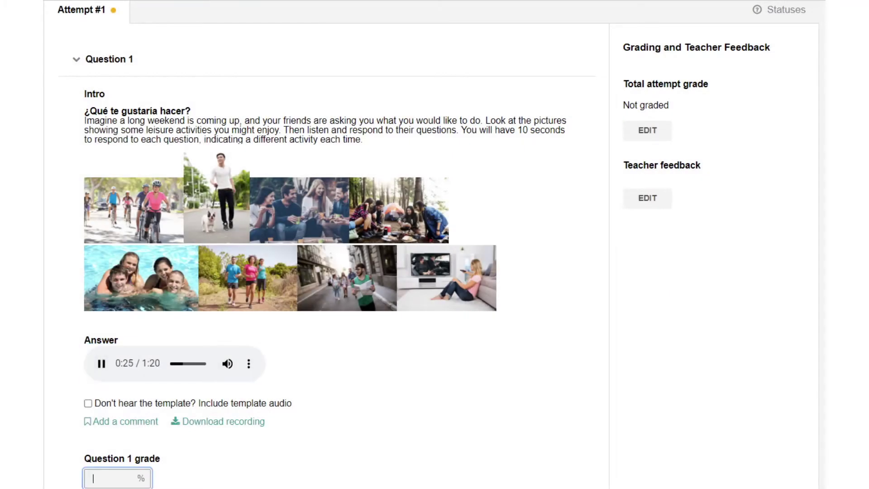
type("100")
key("Tab")
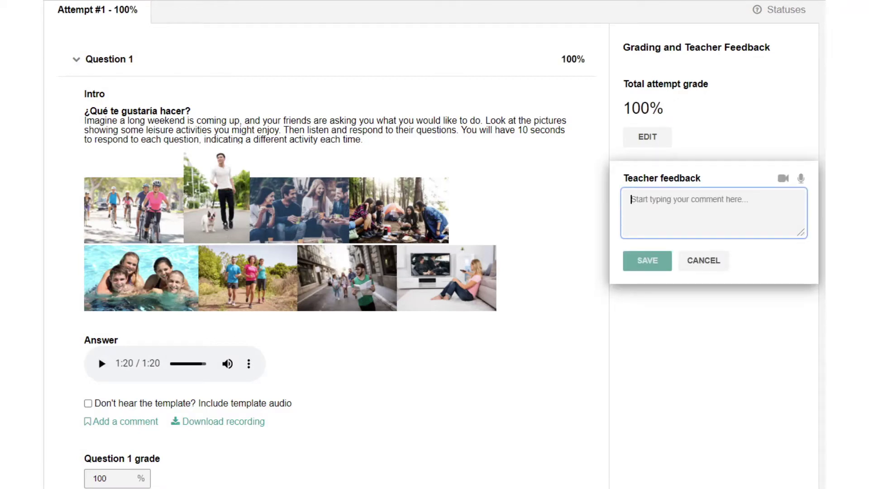
Step: Save the teacher feedback "¡Excelente!" with "Add this as an artifact to your portfolio!" on a second line
type("¡Excelente!")
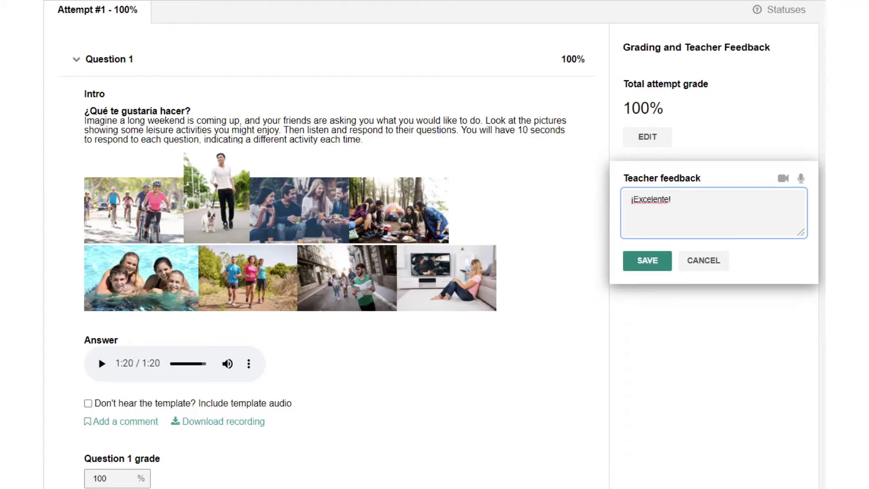
key("Return")
type("Add this as an artifact to your portfolio!")
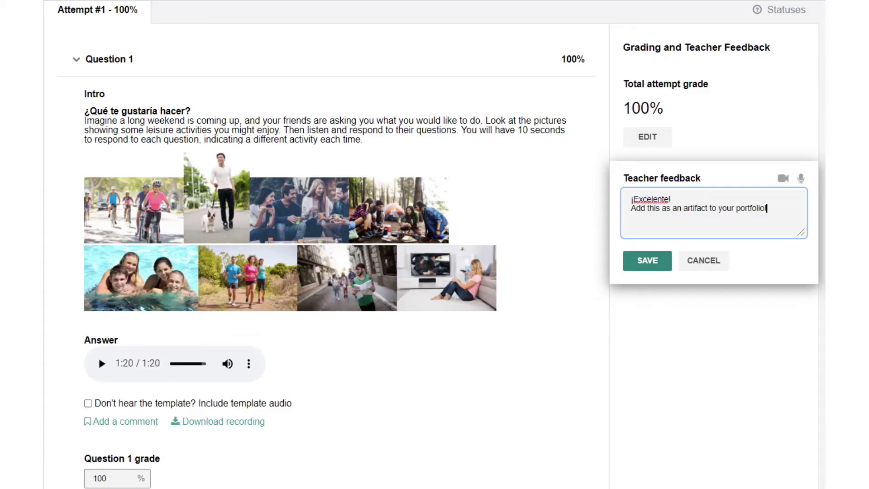
left_click(647, 261)
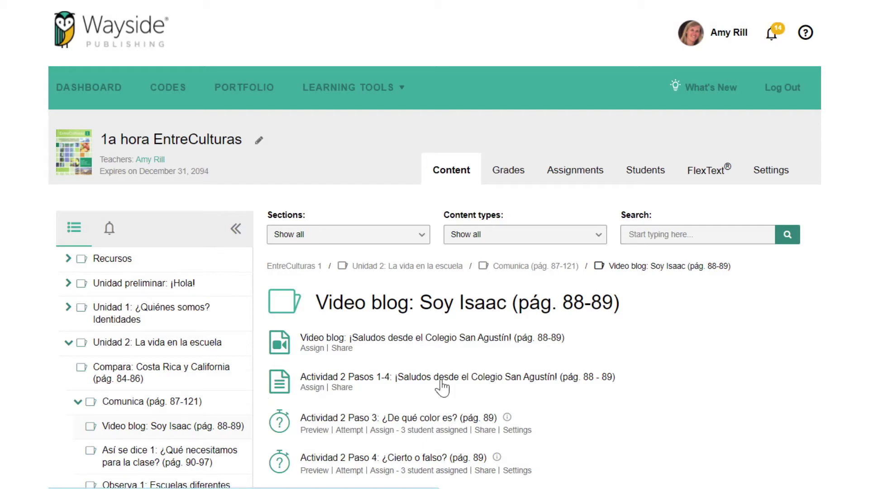
Step: View the related items for Paso 1 on the FlexText page Video blog: Soy Isaac and open the Actividad 2 Pasos 1-4 document
left_click(707, 181)
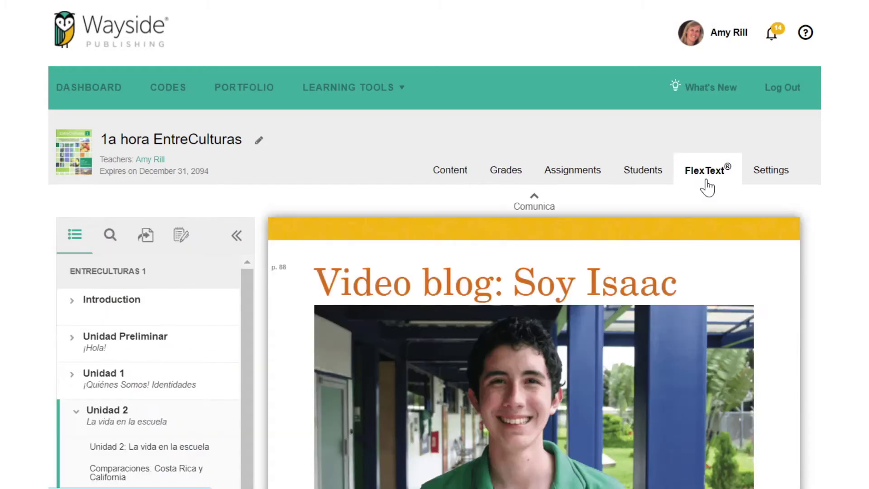
scroll(707, 187, "down", 5)
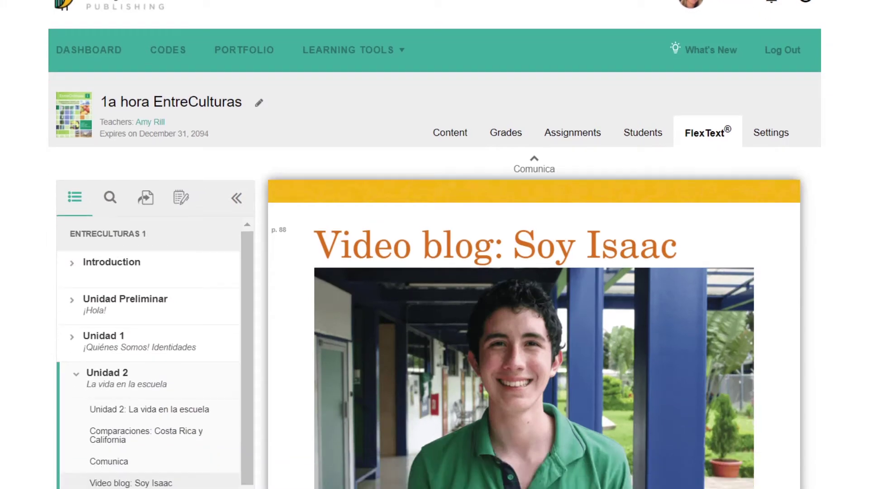
scroll(533, 238, "down", 5)
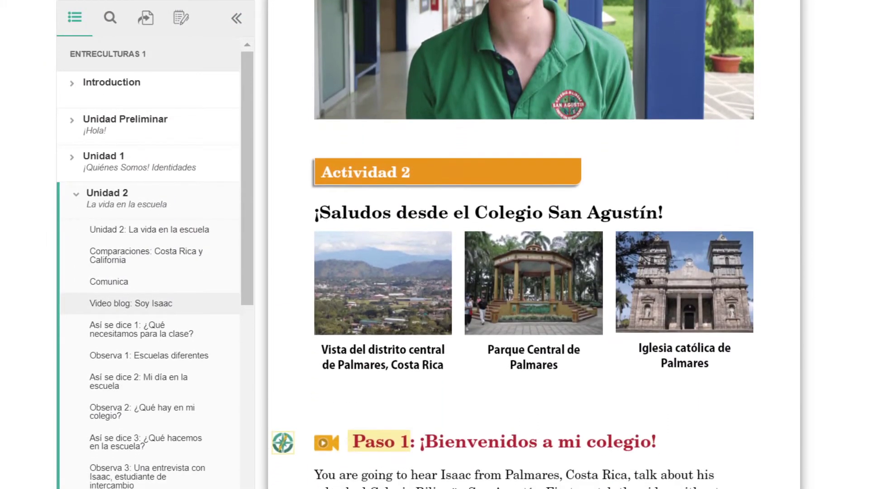
scroll(288, 300, "down", 1)
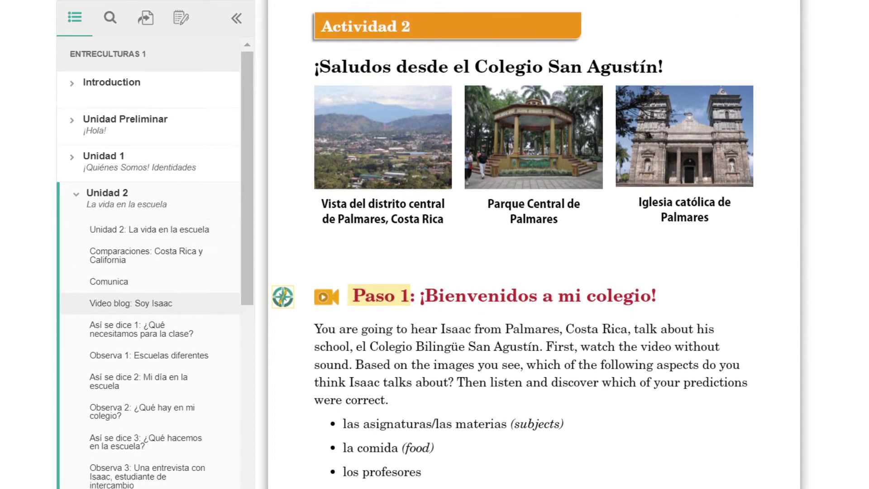
left_click(284, 299)
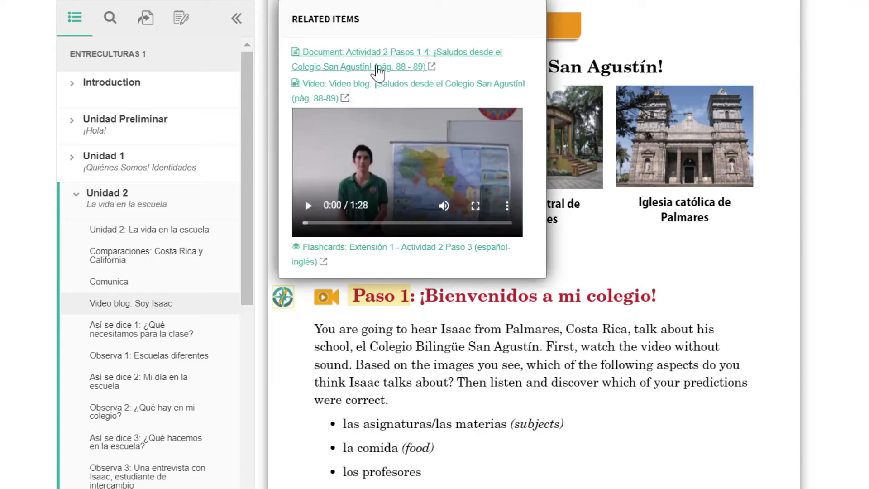
left_click(377, 68)
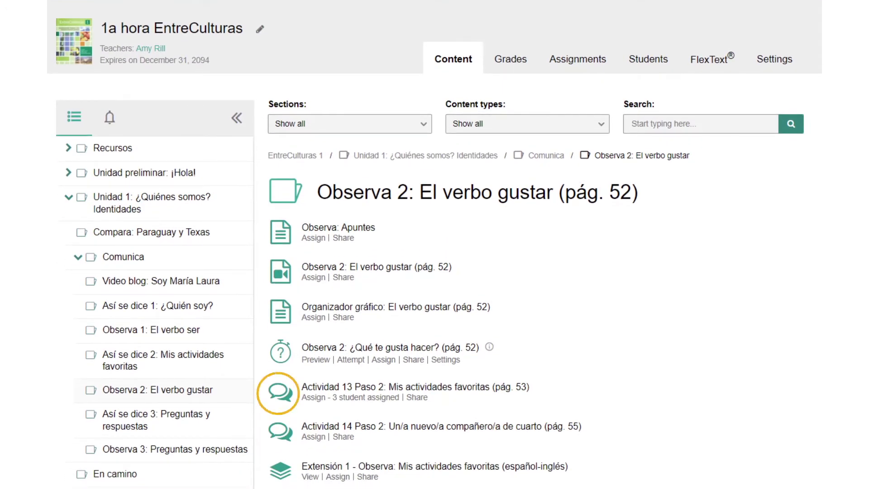
Step: Open the discussion Actividad 13 Paso 2: Mis actividades favoritas (pág. 53) and read through the students' messages
left_click(478, 388)
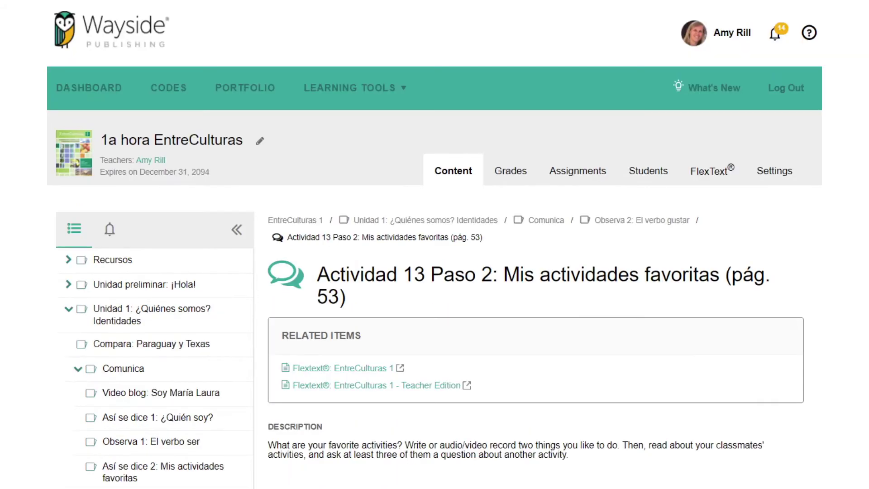
scroll(536, 272, "down", 10)
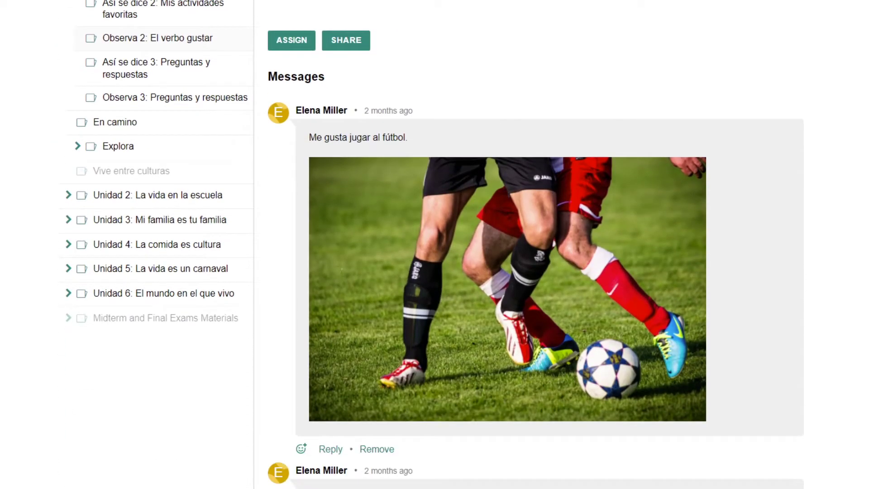
scroll(537, 272, "down", 9)
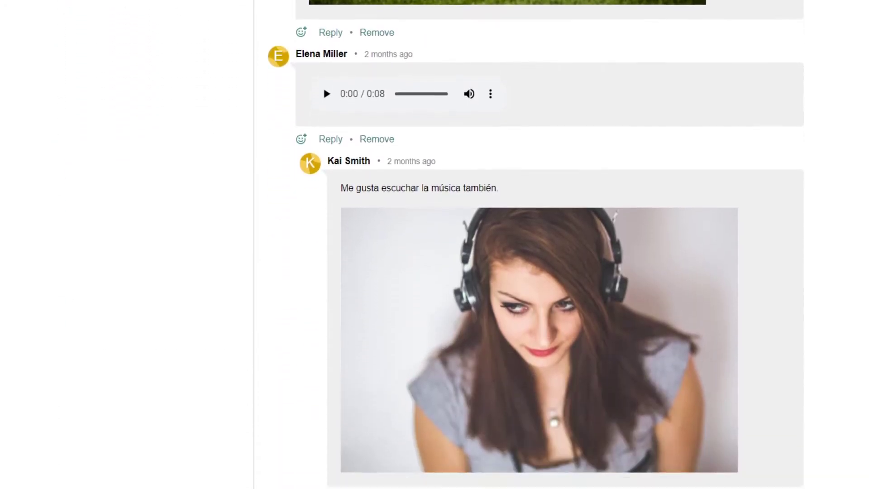
scroll(536, 272, "down", 9)
scroll(536, 272, "down", 1)
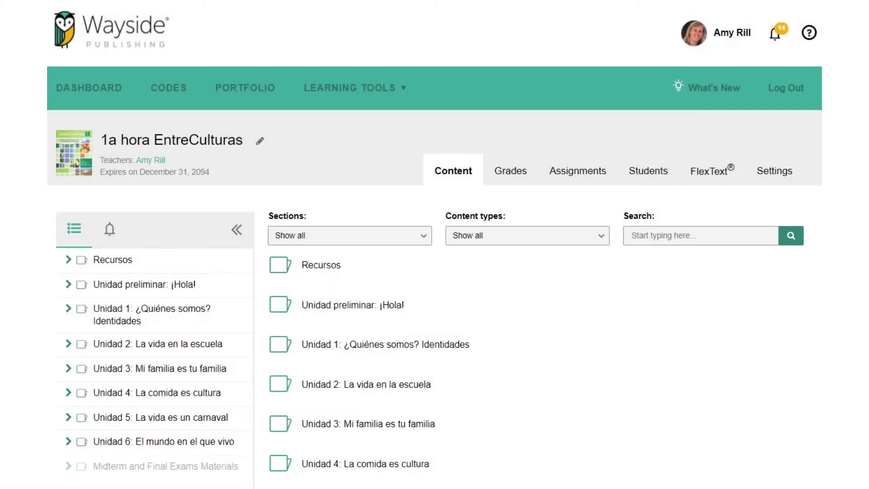
Step: Open the Classroom Forum from the 1a hora EntreCulturas content and read through its description and messages
scroll(435, 272, "down", 3)
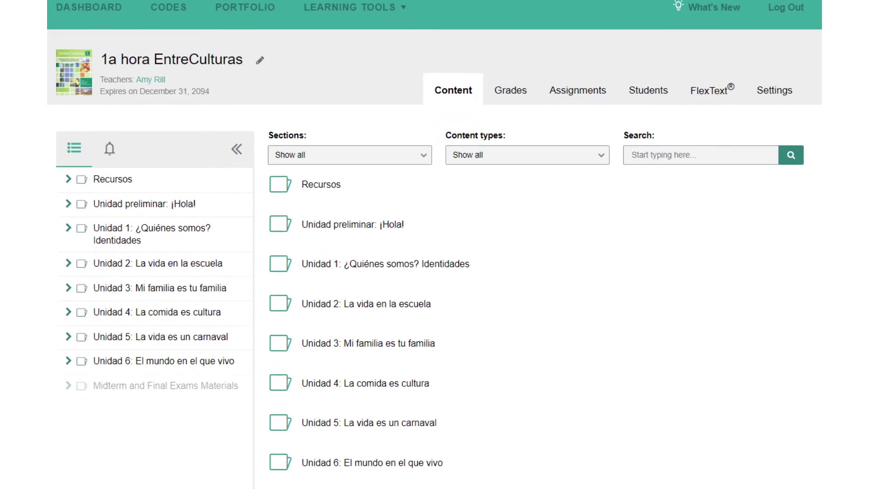
scroll(435, 272, "down", 1)
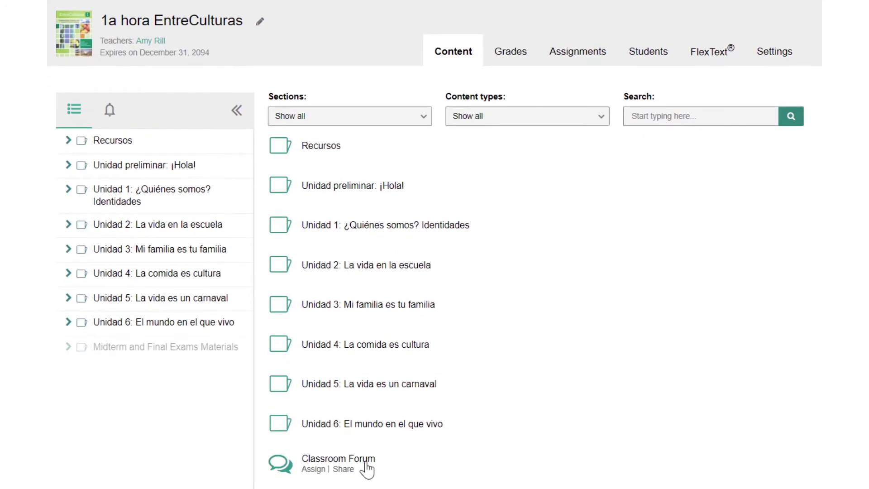
left_click(338, 459)
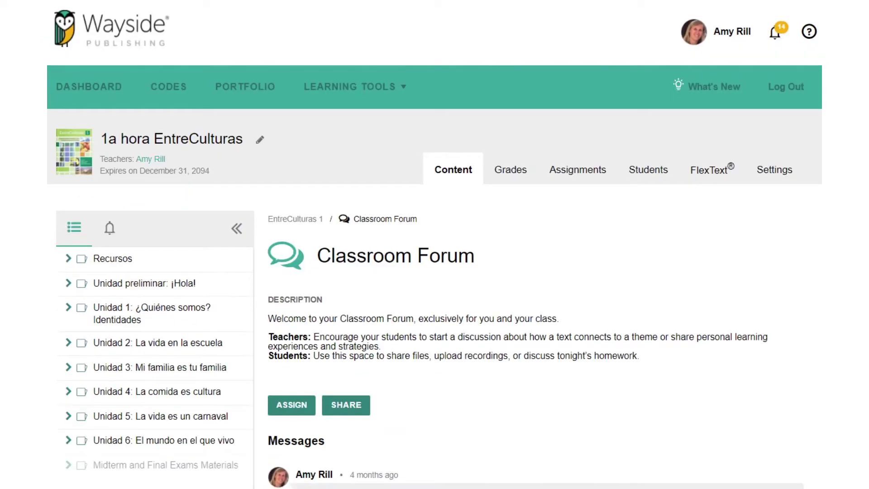
scroll(435, 272, "down", 5)
scroll(434, 271, "down", 10)
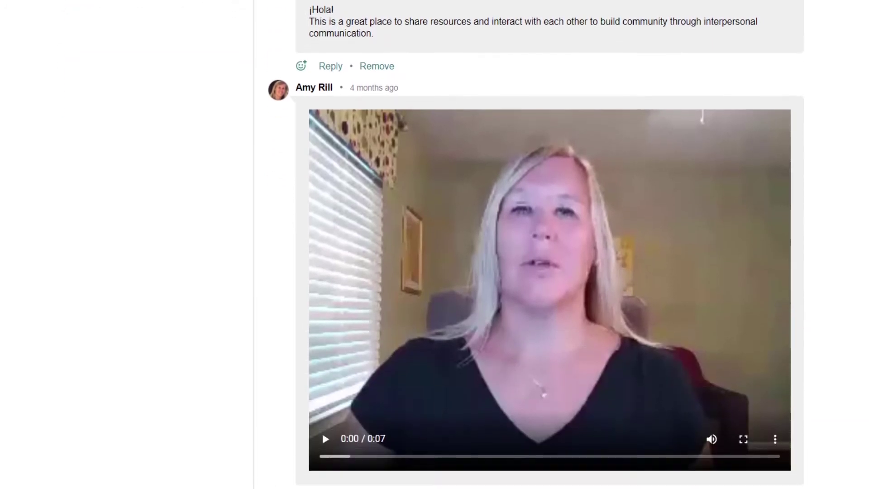
scroll(434, 272, "down", 9)
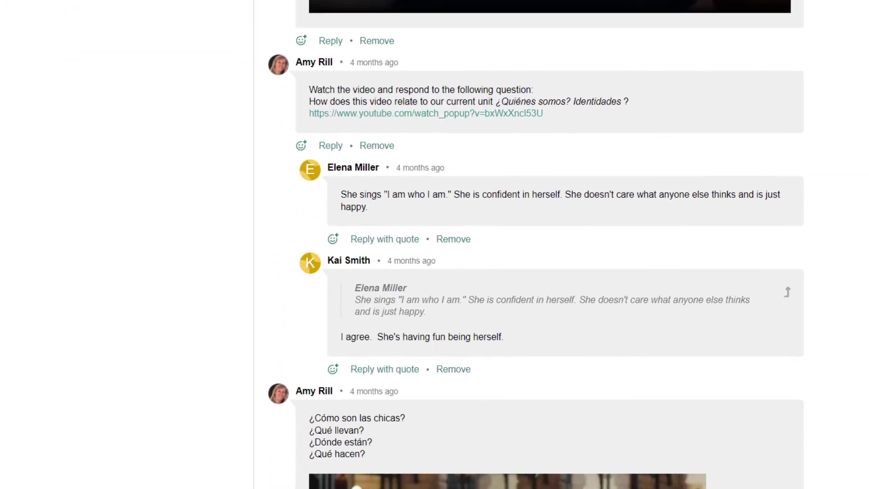
scroll(536, 245, "down", 7)
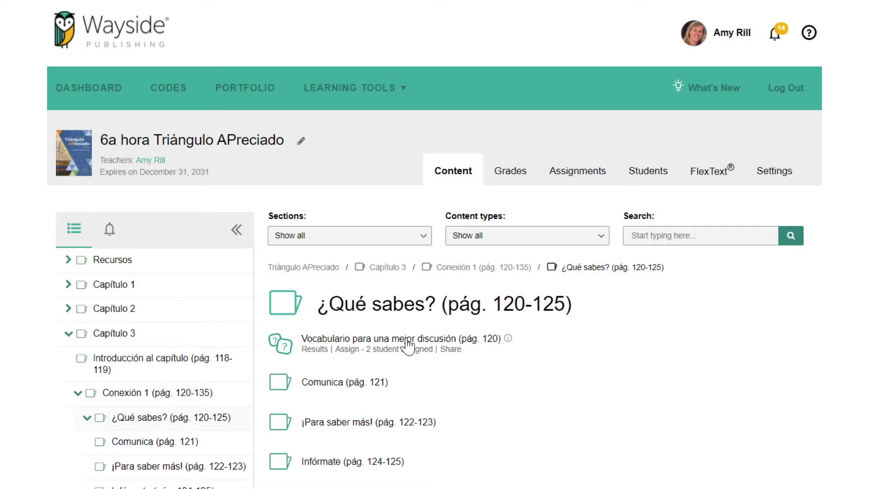
Step: Open Vocabulario para una mejor discusión (pág. 120) in 6a hora Triángulo APreciado and examine its steps and class results
left_click(281, 343)
scroll(435, 244, "down", 3)
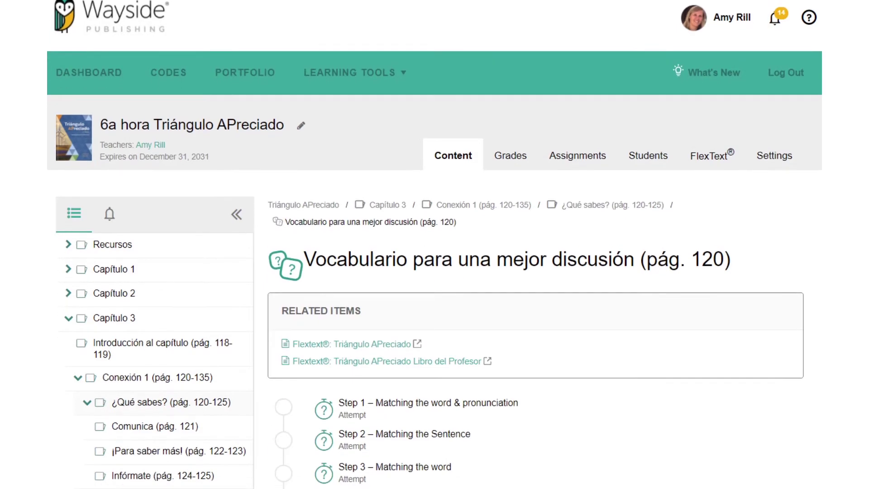
scroll(435, 244, "down", 2)
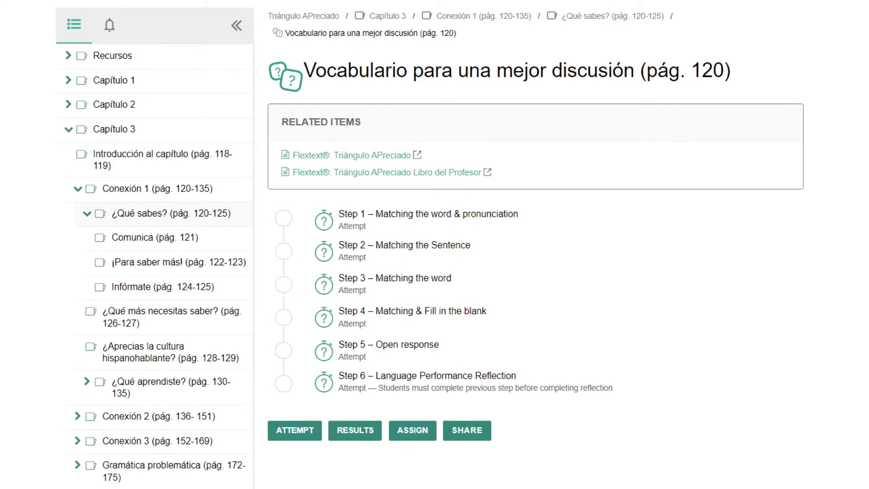
left_click(356, 431)
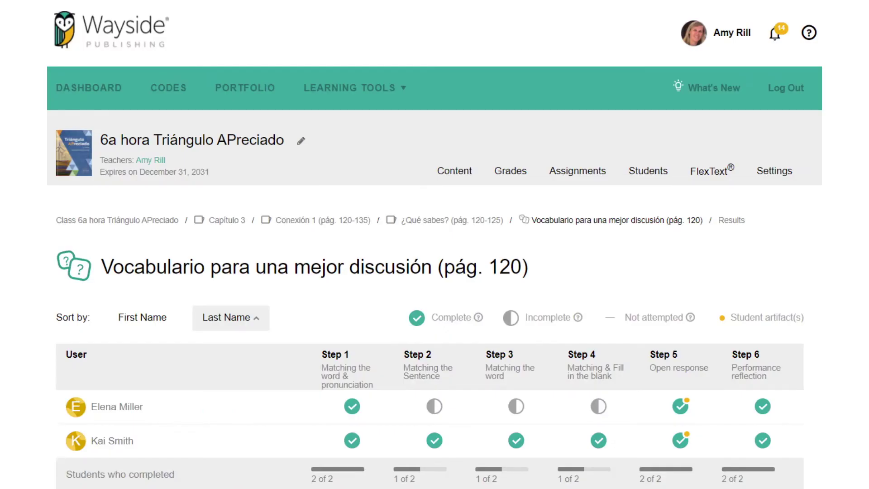
scroll(434, 244, "down", 4)
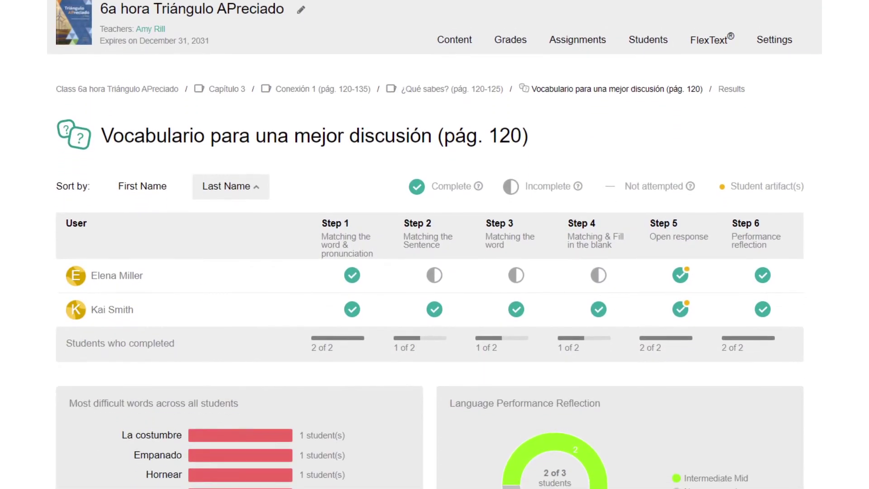
scroll(435, 244, "down", 2)
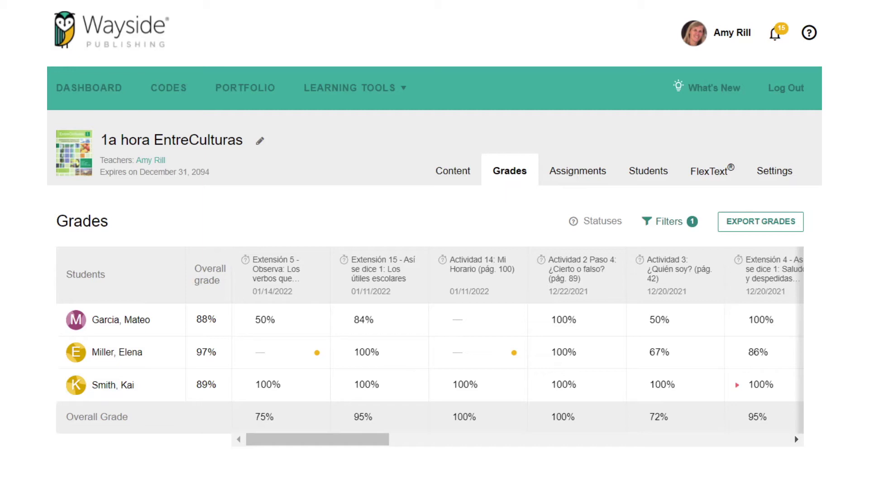
Step: Check the gradebook's statuses and filters, and view the first student's attempt grades for Extensión 5 - Observa: Los verbos que terminan en -ar
left_click(602, 226)
left_click(670, 232)
left_click(275, 278)
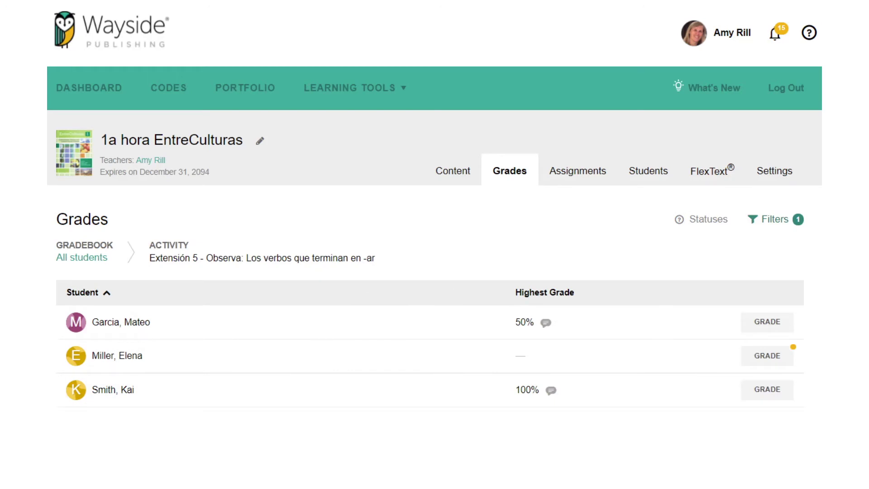
mouse_move(523, 324)
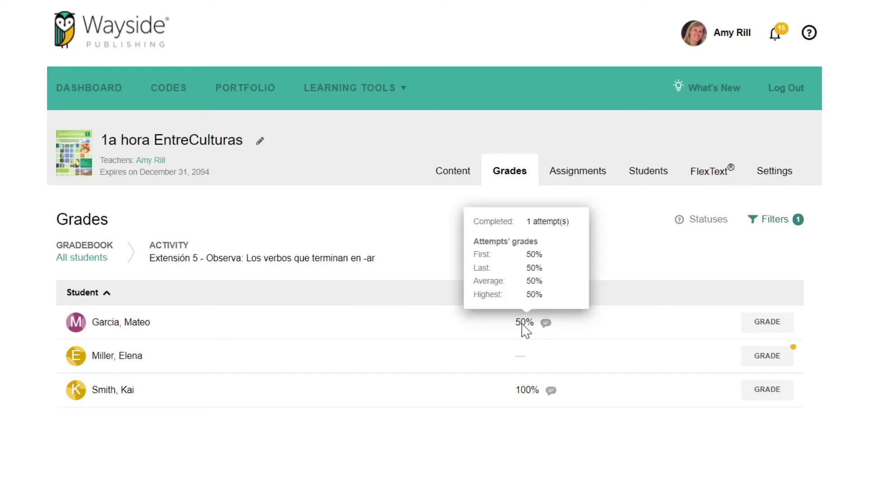
Step: View the third student's attempt grades and submission for Extensión 5 - Observa, and switch to the second student's submission
mouse_move(524, 394)
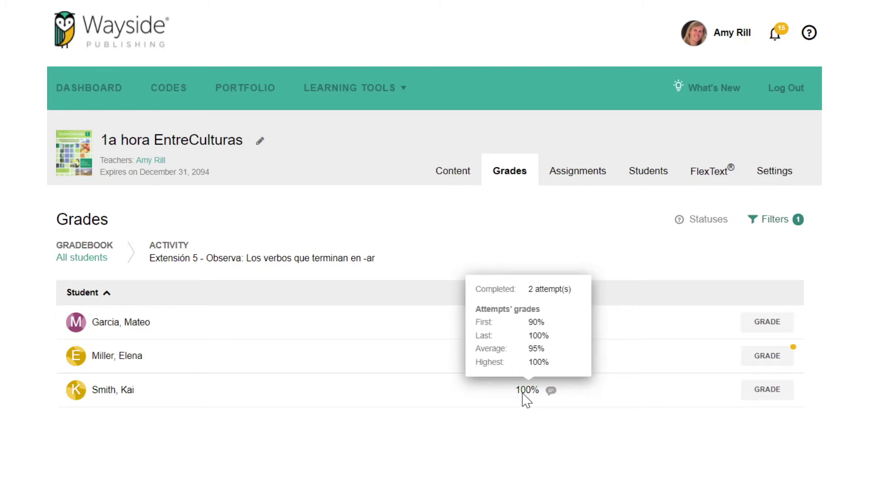
left_click(768, 390)
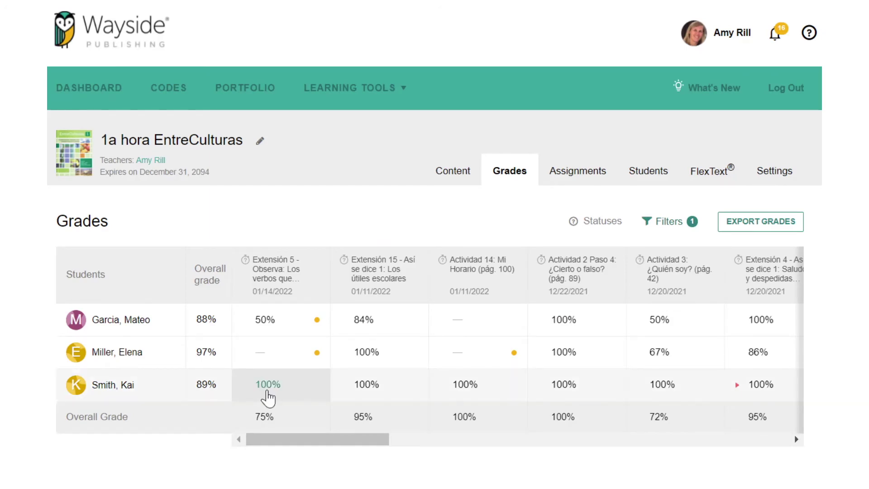
left_click(268, 386)
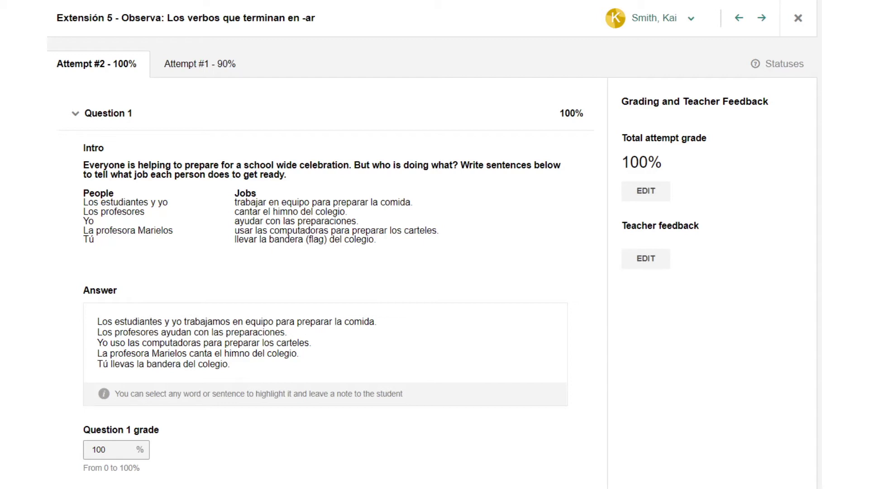
left_click(691, 26)
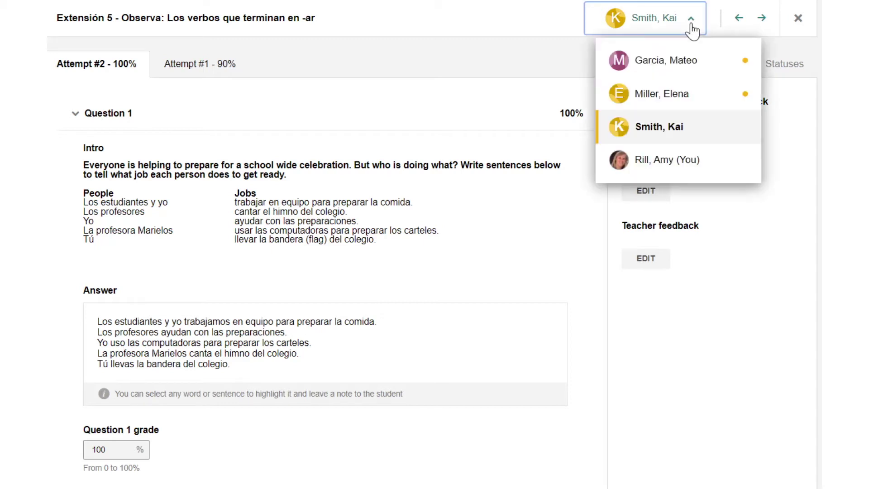
left_click(692, 96)
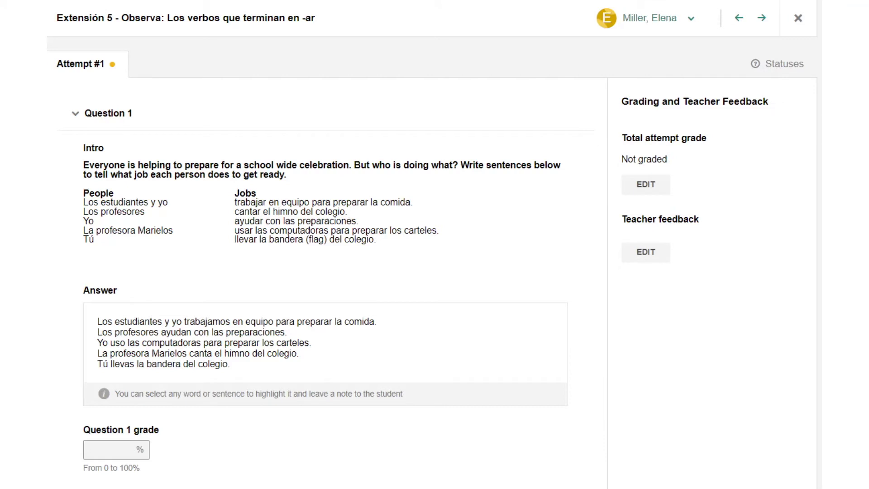
Step: Save the teacher feedback "You forgot to add text. Attempt this task again." on the first student's Attempt #2
left_click(739, 18)
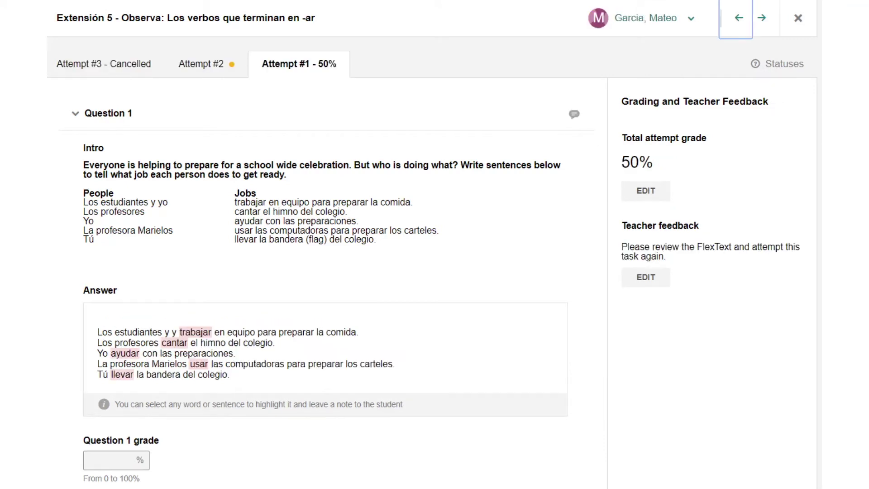
left_click(206, 63)
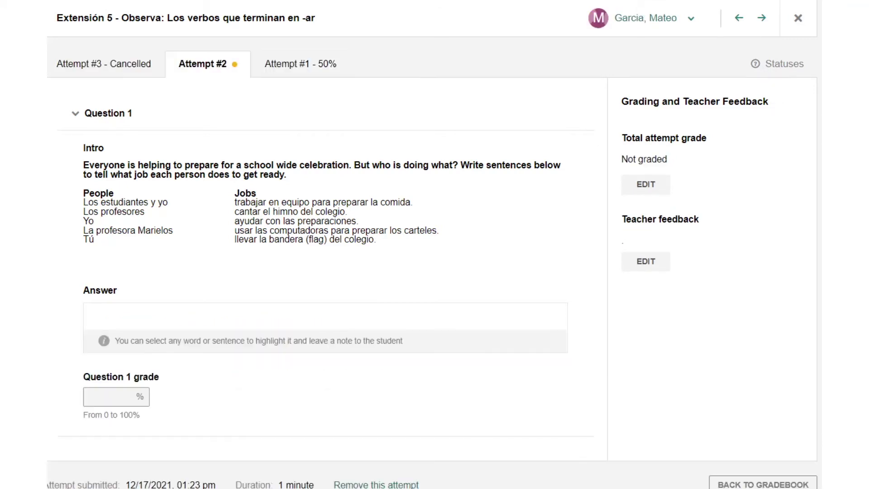
left_click(645, 265)
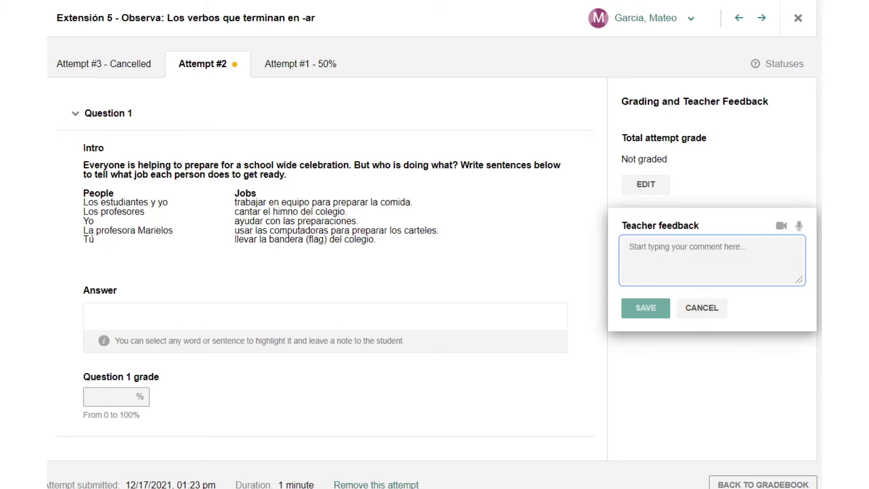
type("You forgot to add text.")
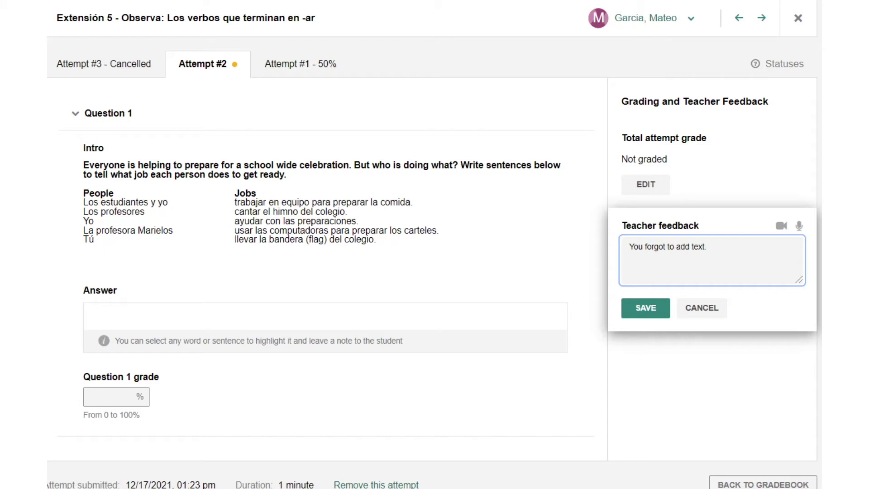
type(" Attempt this task again")
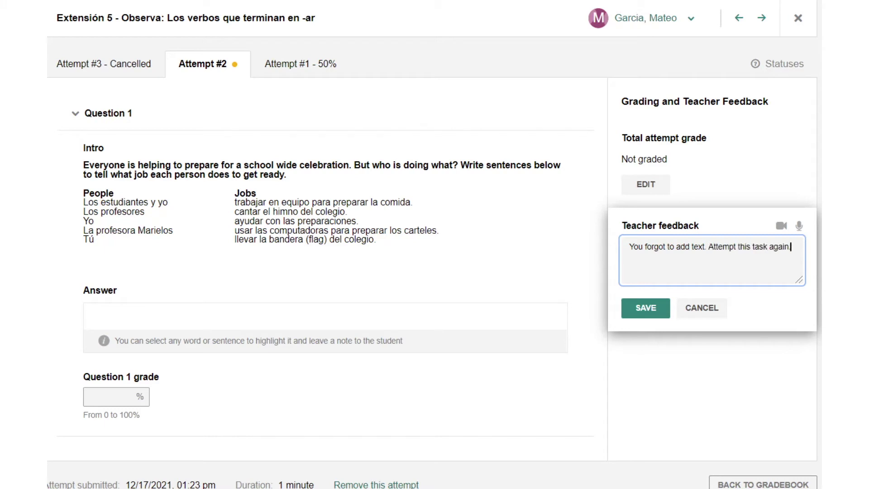
type(".")
left_click(645, 312)
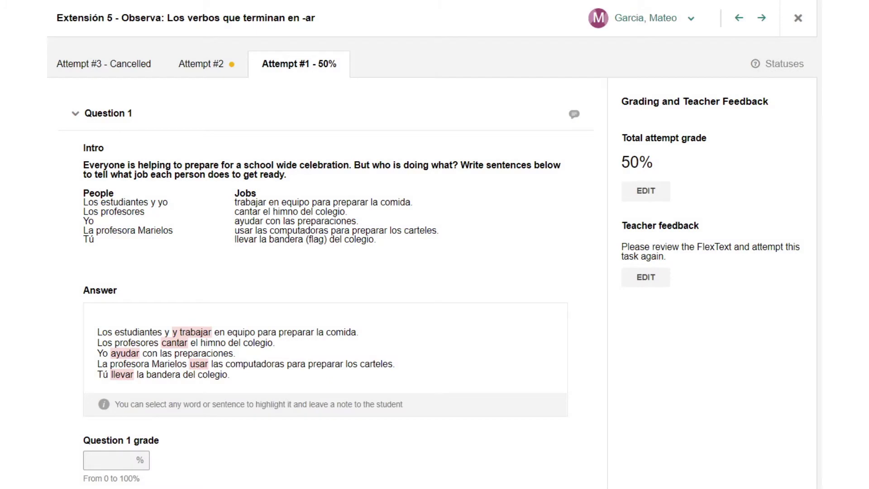
Step: Check the note on "usar" in the first student's Attempt #1, and grade the second student's Question 1 at 100%
left_click(199, 366)
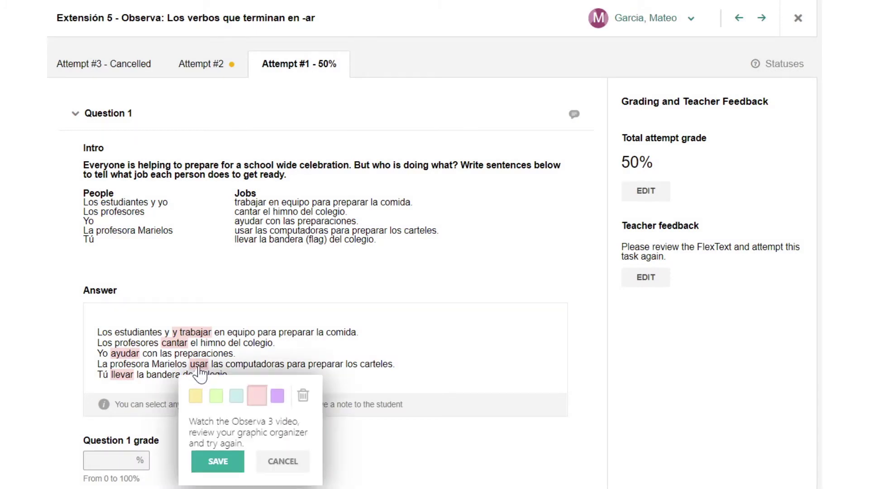
left_click(668, 33)
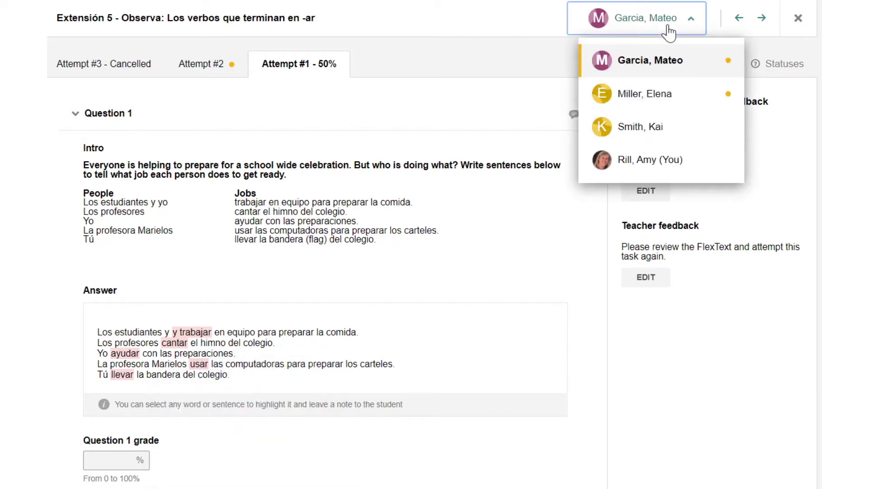
left_click(665, 118)
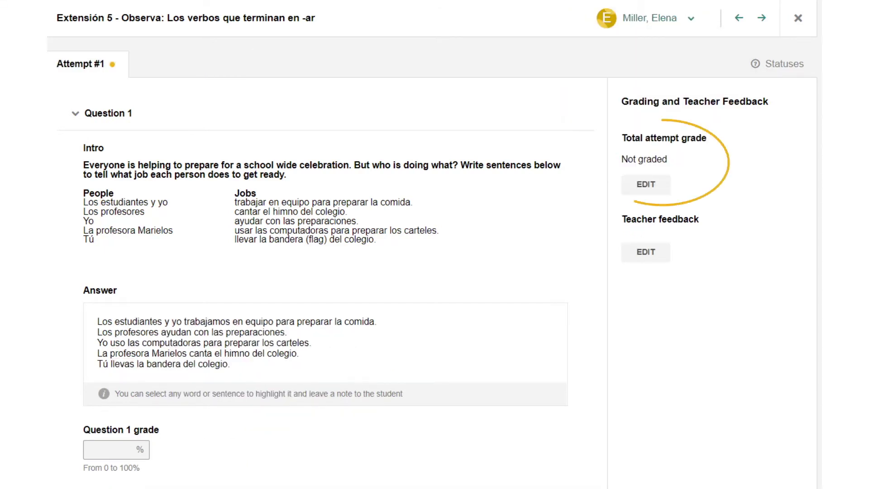
left_click(108, 449)
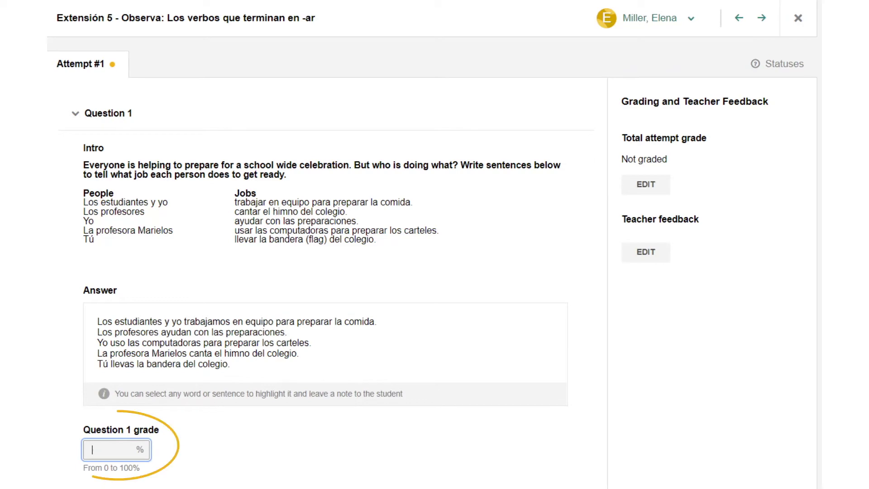
type("100")
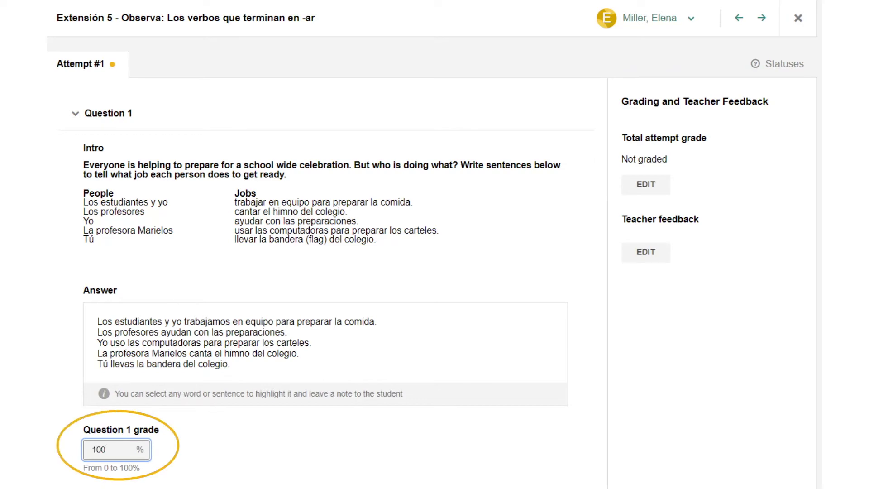
key("Tab")
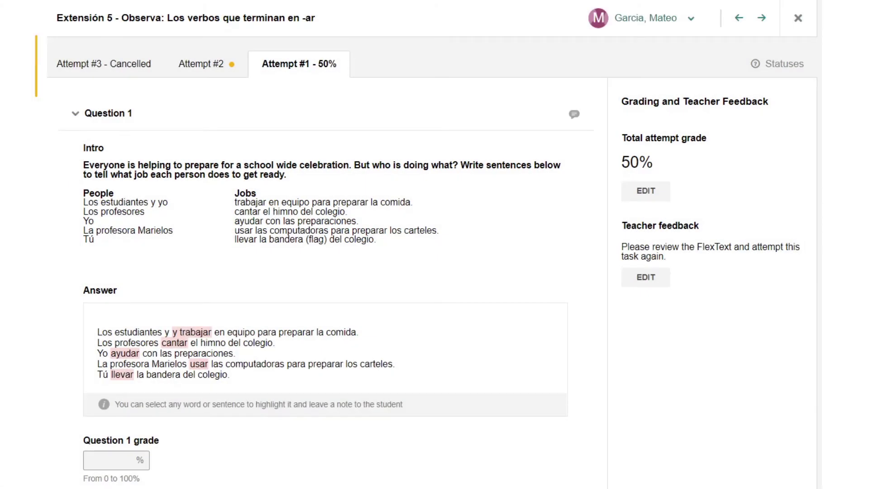
Step: Look through the first student's Attempt #2 and Attempt #3, and check the submission details of Attempt #1
left_click(208, 66)
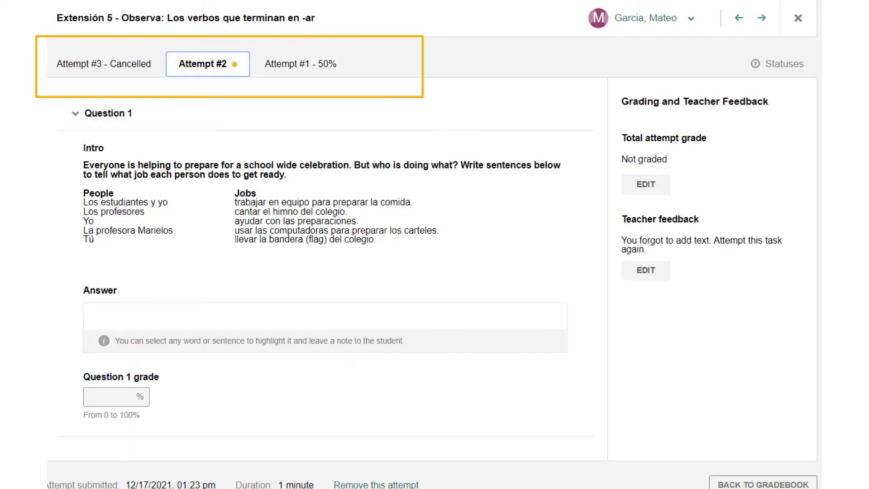
left_click(120, 65)
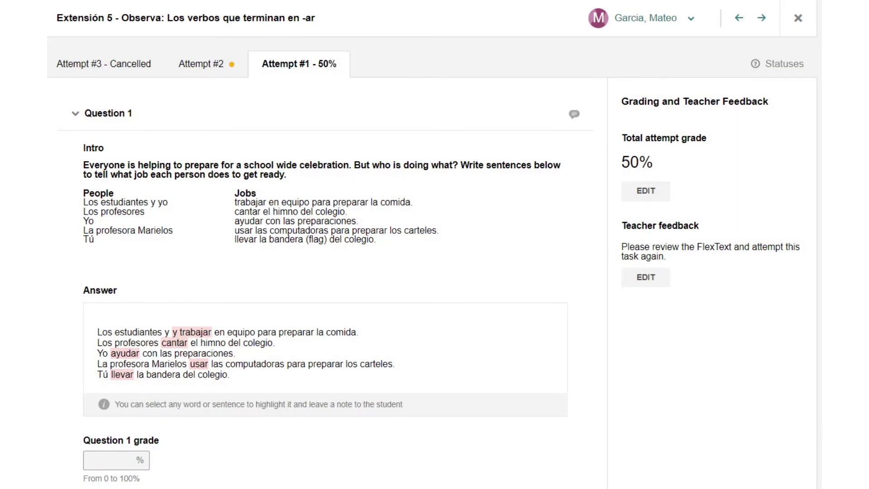
scroll(434, 244, "down", 1)
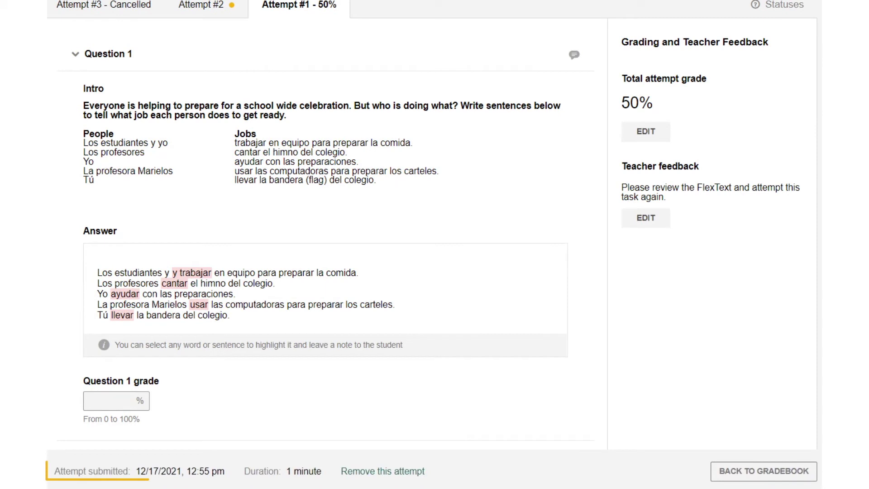
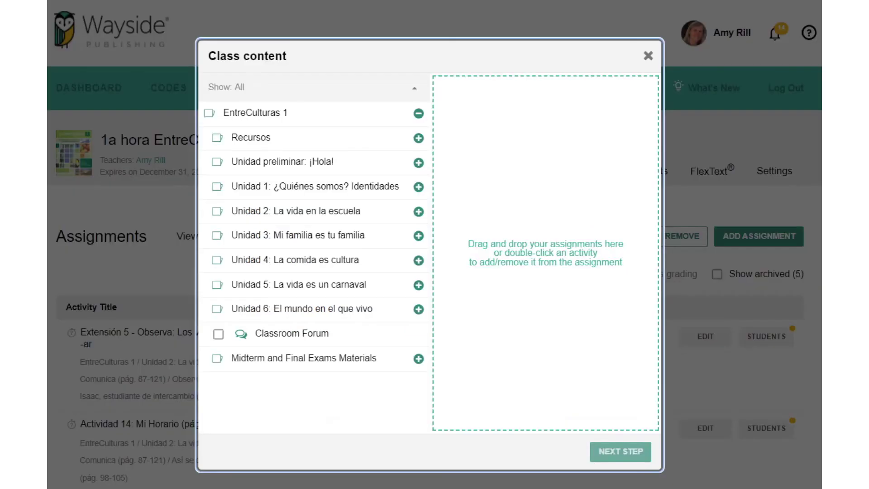
Step: Select Actividad 19 (timed activity), Extensión 3 and Extensión 4 from Unidad 2's Comunica, Así se dice 3 (pág. 106-115), for the new assignment
left_click(219, 215)
left_click(219, 305)
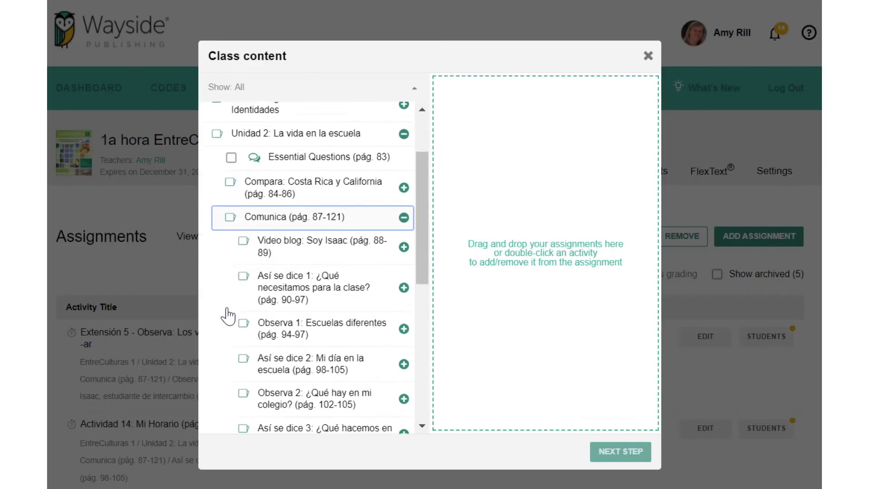
scroll(228, 316, "down", 4)
left_click(244, 262)
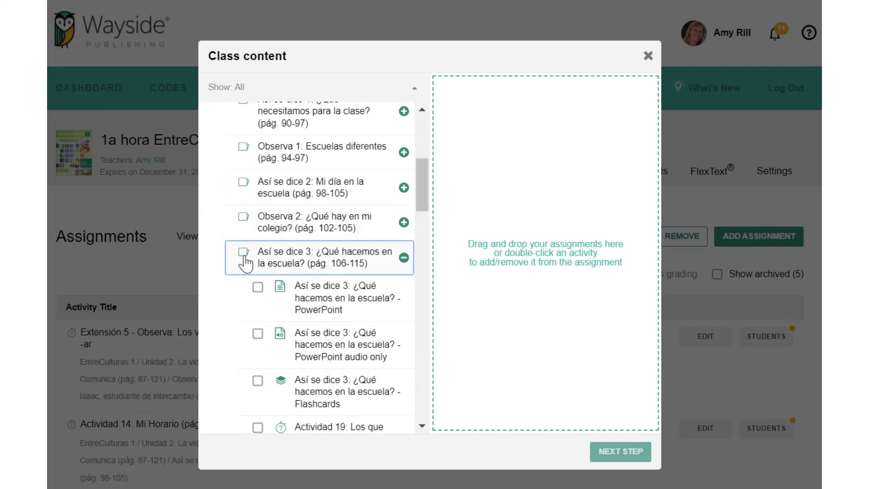
scroll(245, 262, "down", 4)
left_click(258, 252)
scroll(256, 253, "down", 4)
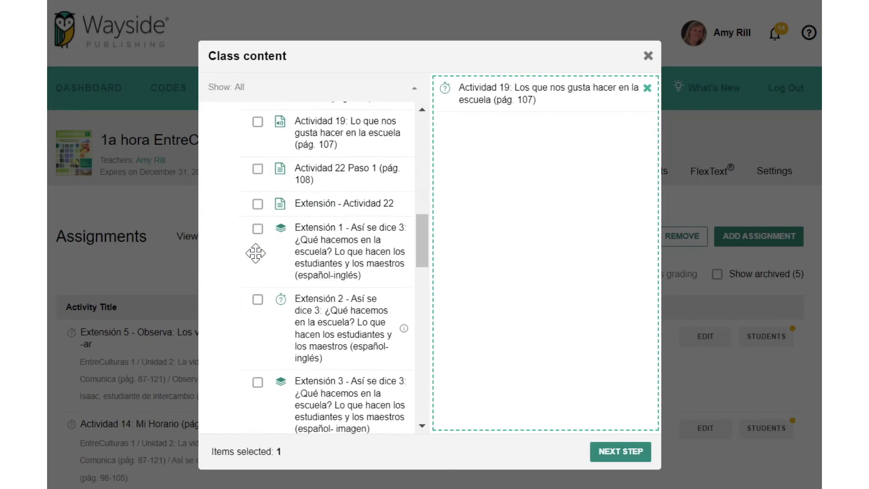
scroll(256, 254, "down", 4)
left_click(257, 206)
left_click(258, 276)
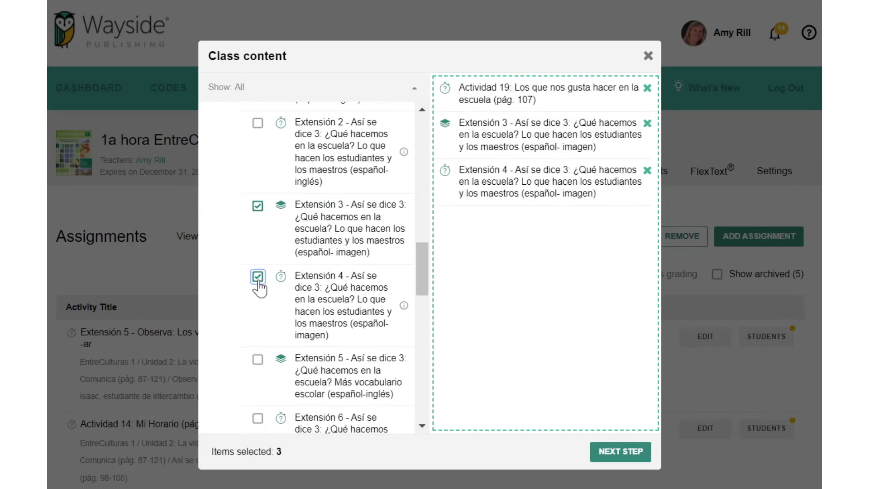
Step: Assign the selected activities immediately to all students of 1a hora EntreCulturas, with a due date of January 19, 2022
left_click(623, 455)
left_click(215, 88)
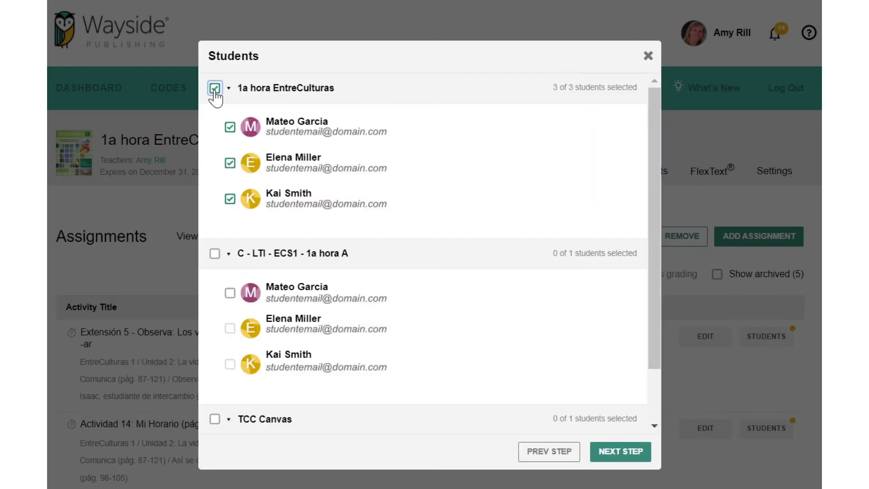
left_click(618, 454)
left_click(392, 184)
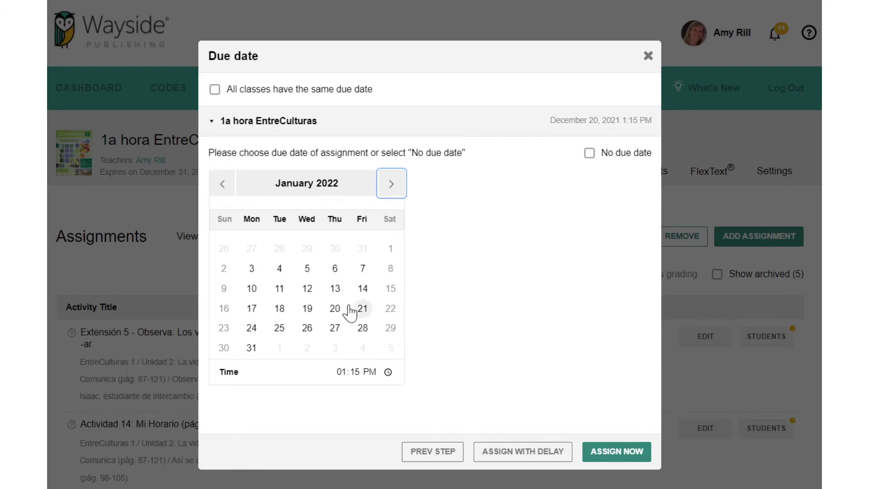
left_click(307, 308)
left_click(617, 457)
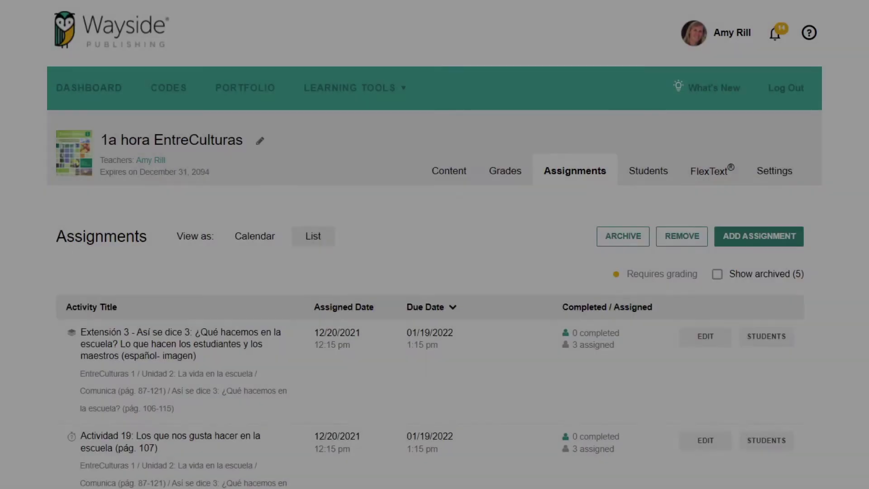
Step: Review the assignments list, check the students' status for Extensión 5 - Observa and open the first student's results
scroll(435, 272, "down", 1)
scroll(434, 272, "down", 9)
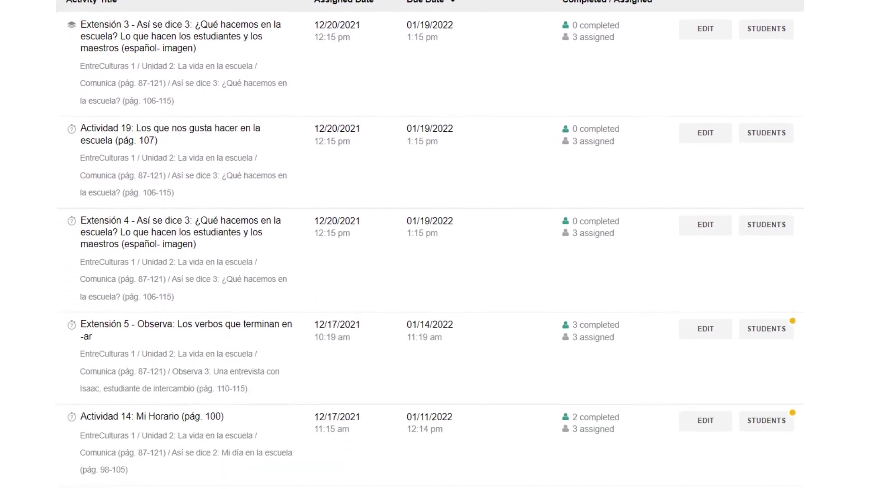
scroll(778, 138, "down", 2)
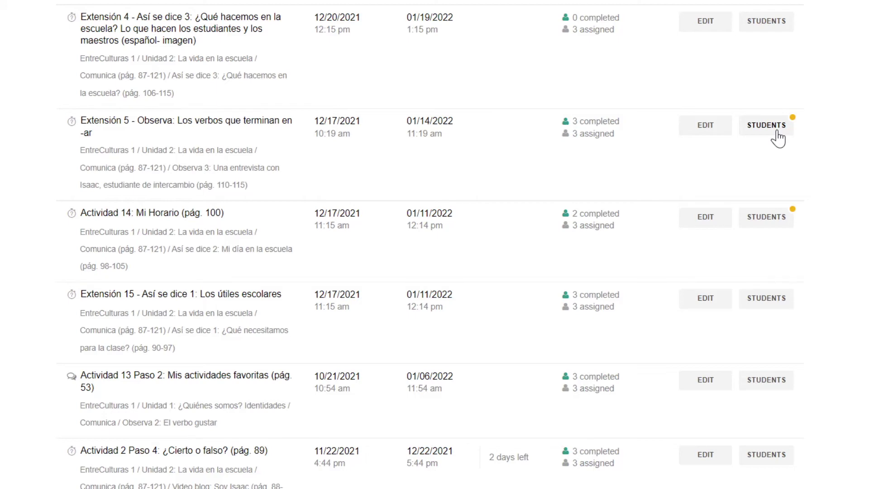
left_click(778, 132)
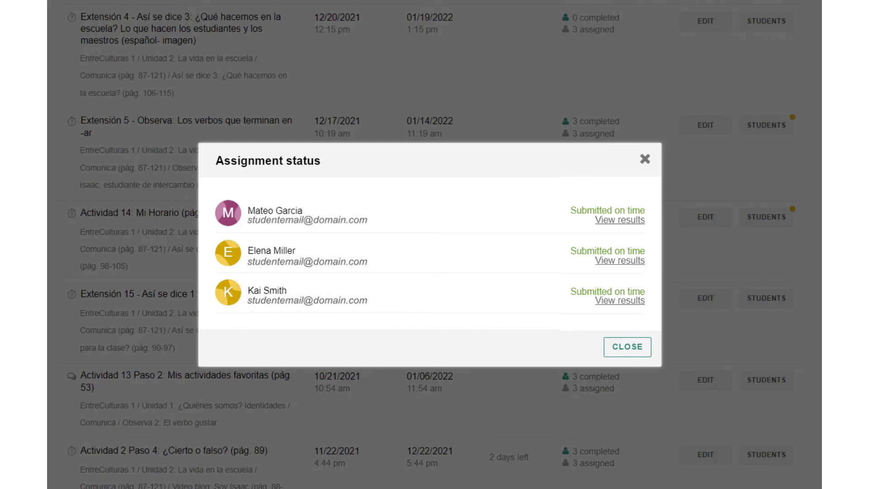
left_click(620, 220)
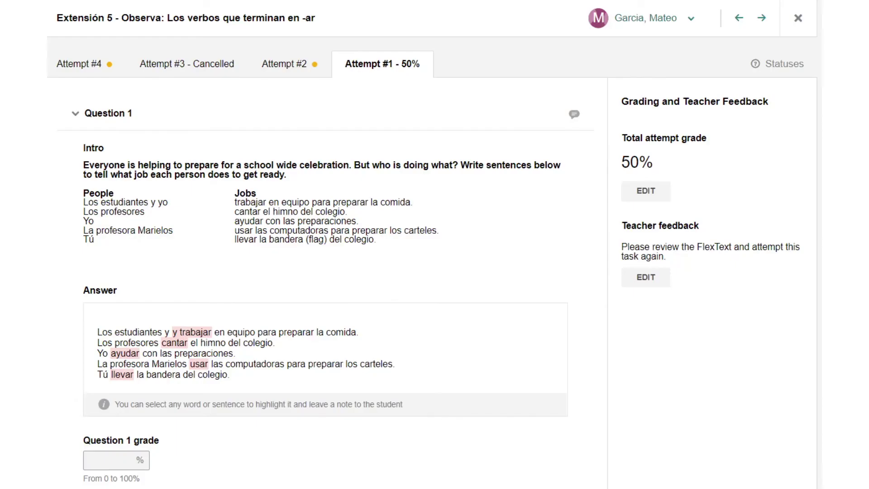
Step: Grade Question 1 of the student's Attempt #4 at 100% and save the teacher feedback "¡Excelente!"
left_click(83, 73)
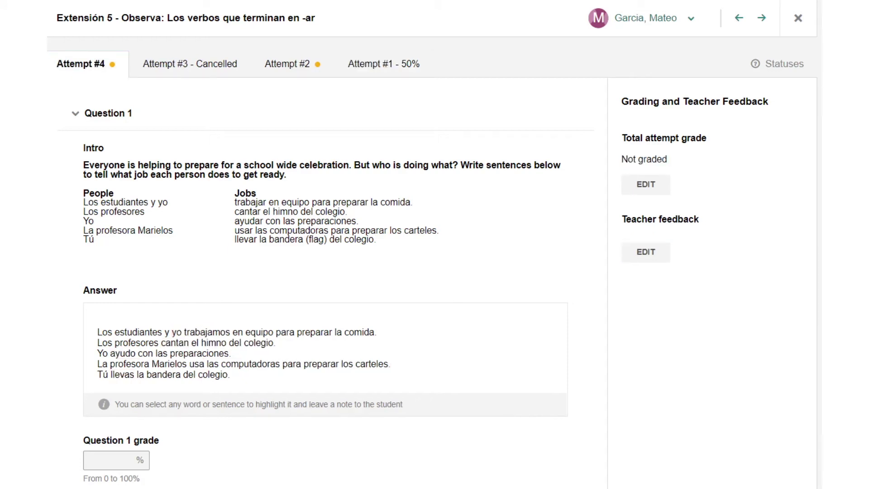
left_click(109, 460)
type("100")
left_click(644, 255)
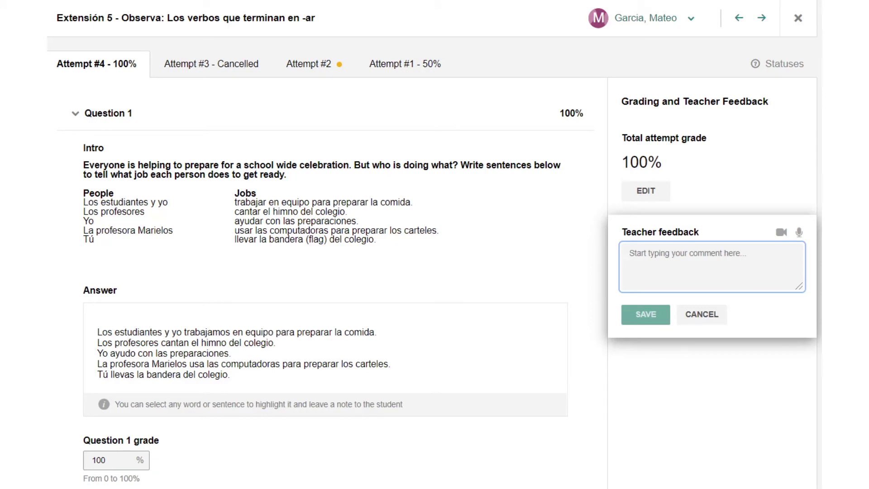
type("¡Excelente!")
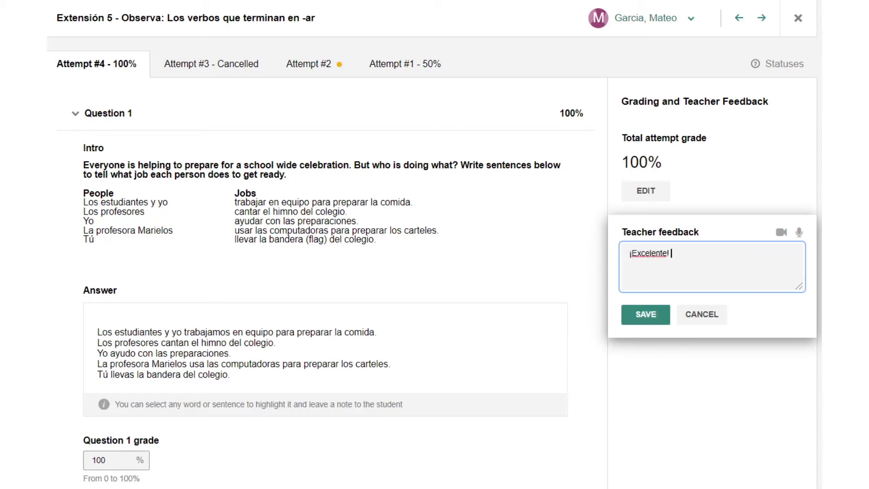
left_click(642, 317)
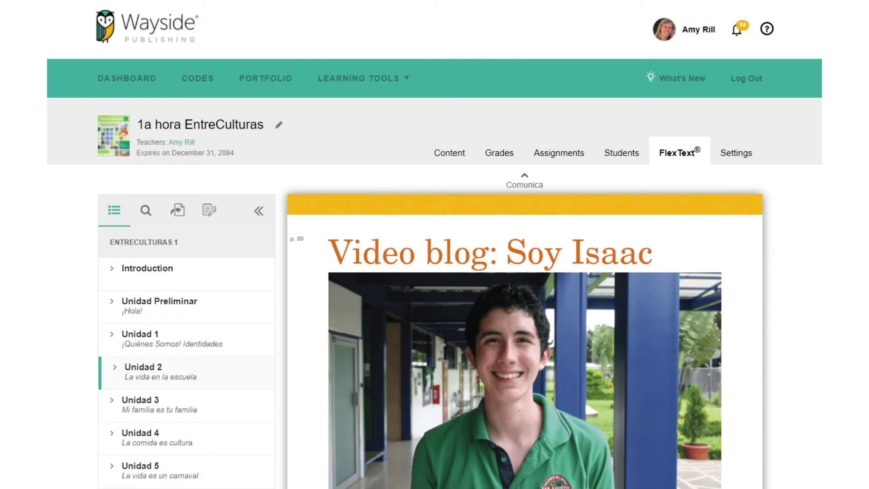
Step: Read through the FlexText page "Video blog: Soy Isaac" of Unidad 2, from Actividad 2 through Paso 3
scroll(435, 245, "down", 4)
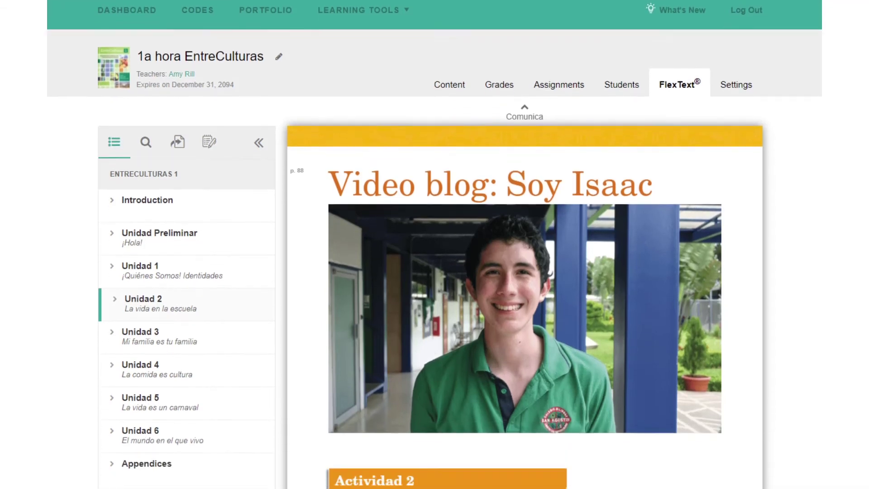
scroll(526, 245, "down", 8)
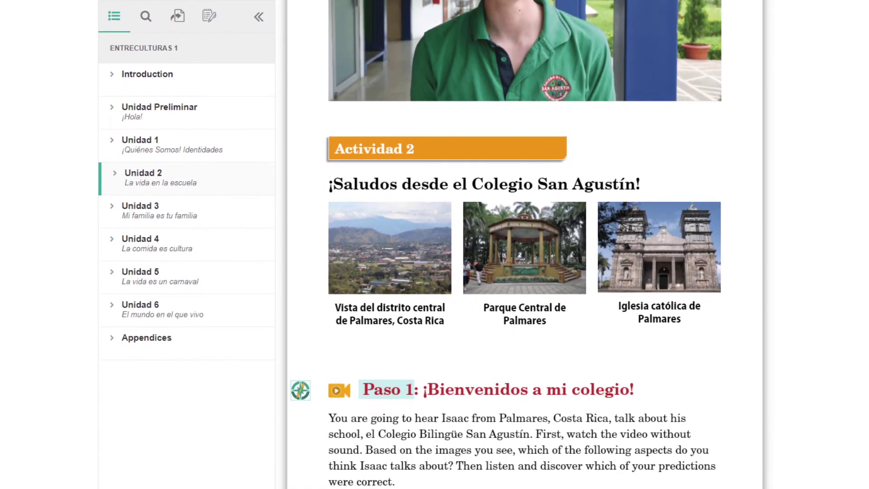
scroll(525, 244, "down", 10)
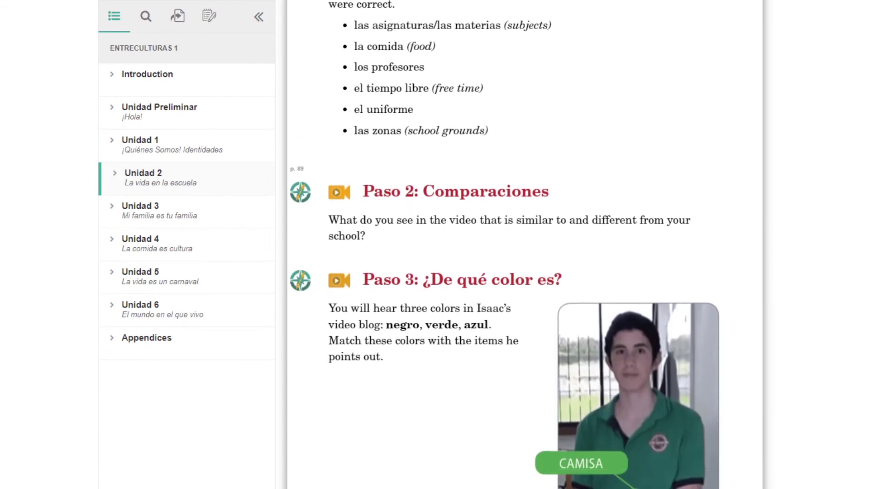
scroll(525, 244, "down", 9)
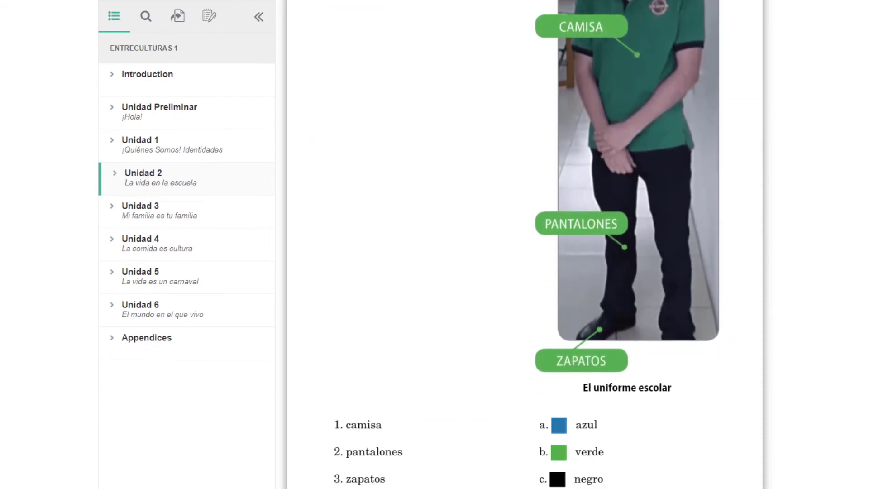
scroll(525, 245, "down", 7)
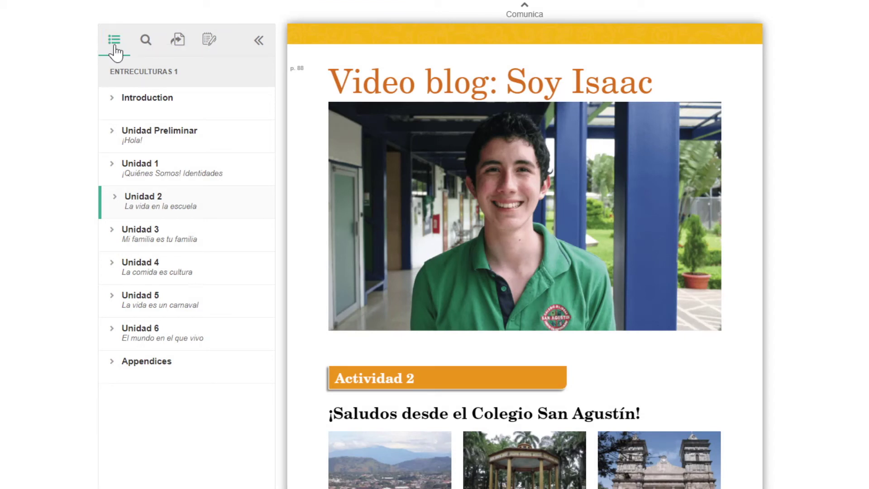
Step: Open "Comparaciones: Costa Rica y California" from Unidad 2 in the FlexText and look through the page
left_click(128, 204)
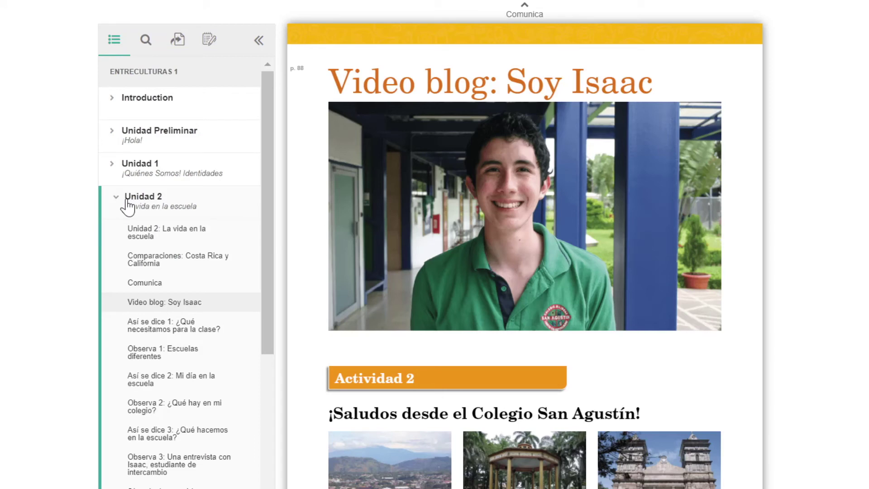
left_click(137, 268)
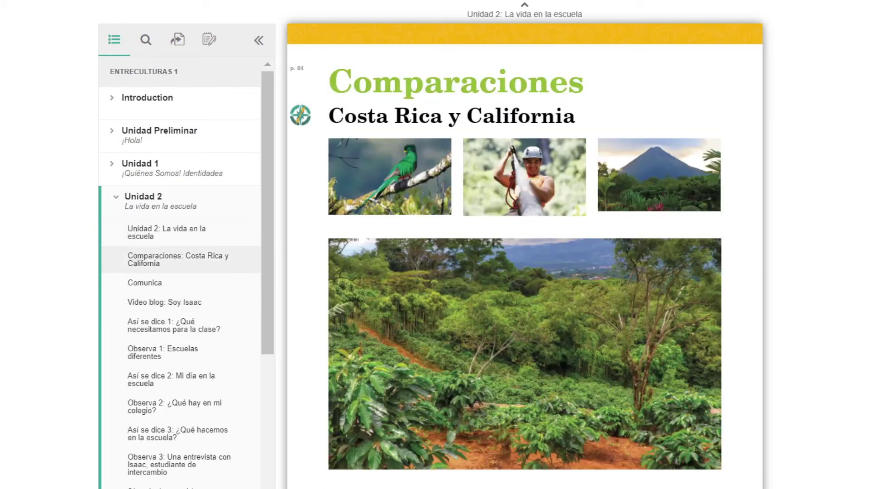
scroll(525, 253, "down", 15)
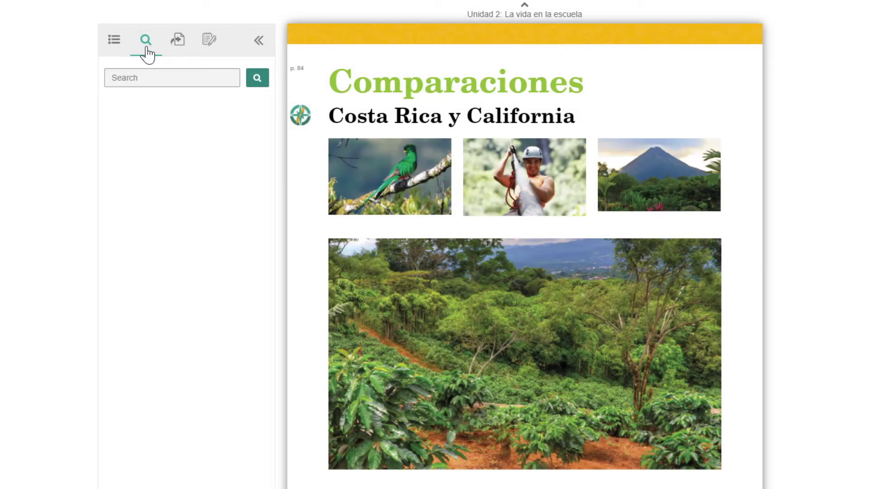
Step: Search the FlexText for "mochila" and open the matching page, Así se dice 1 (p. 90)
left_click(147, 48)
type("mochila")
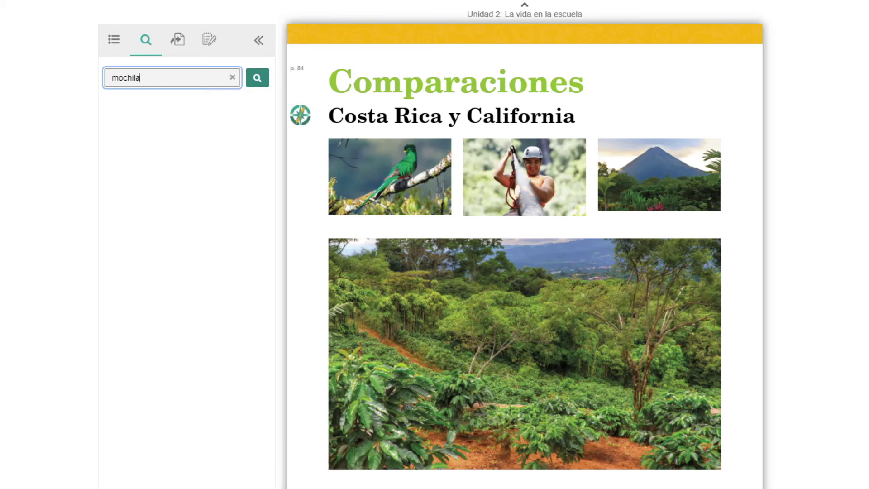
key("Return")
left_click(165, 216)
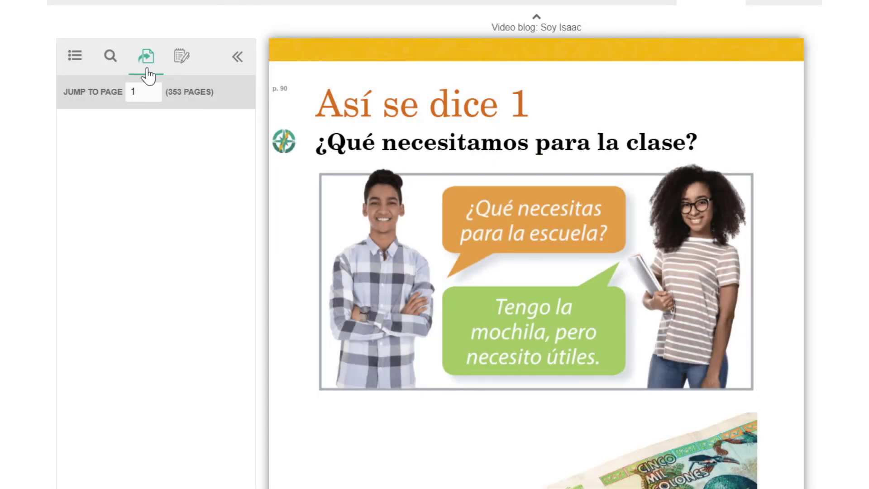
Step: Jump to page 98 of the FlexText
left_click(135, 92)
key("BackSpace")
type("98")
key("Return")
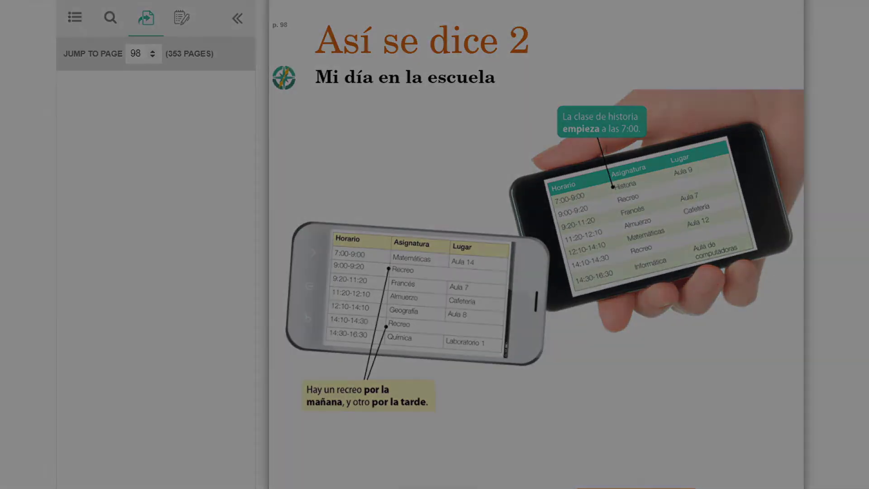
Step: Look through the list of saved FlexText notes down to the Paso 1 and Los adjetivos notes
left_click(182, 32)
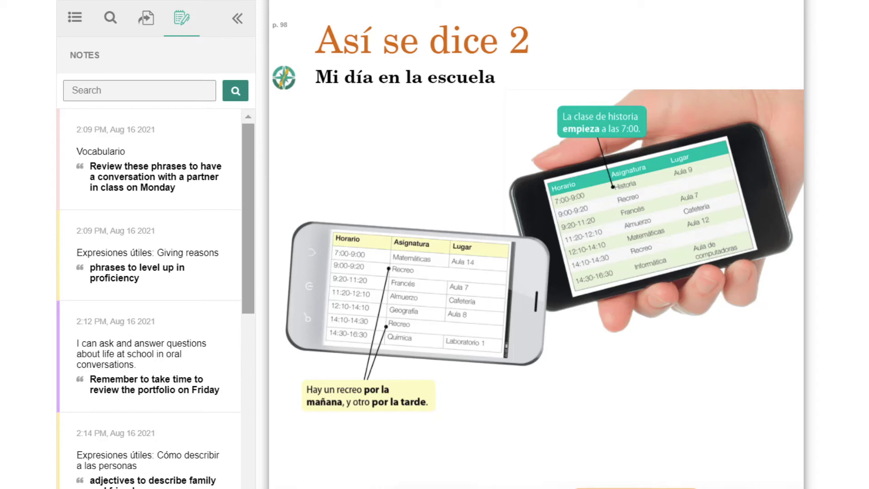
scroll(149, 299, "down", 7)
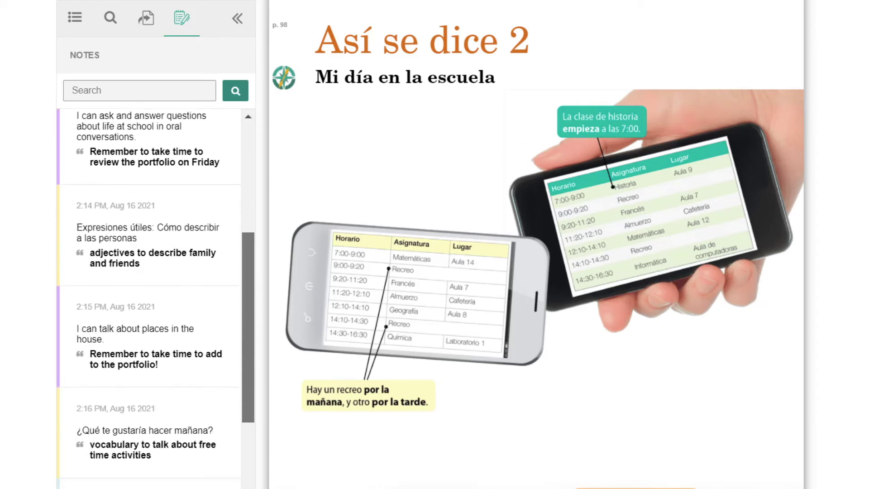
scroll(155, 299, "down", 2)
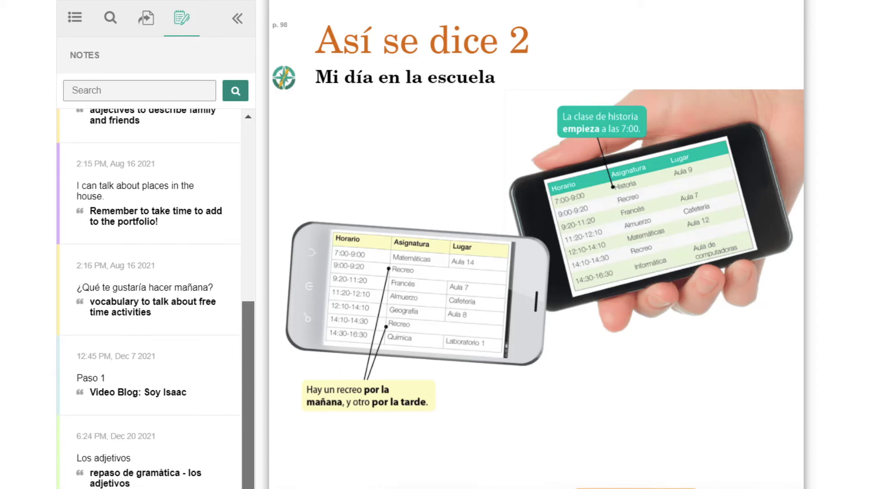
left_click(217, 323)
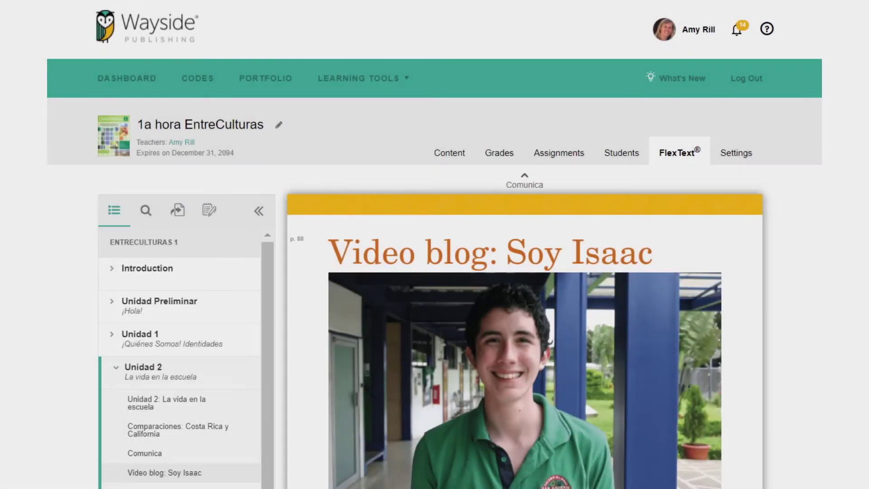
Step: Show the related items of Paso 1 on the Video blog: Soy Isaac page and play the embedded video
scroll(525, 245, "down", 5)
scroll(525, 245, "down", 5)
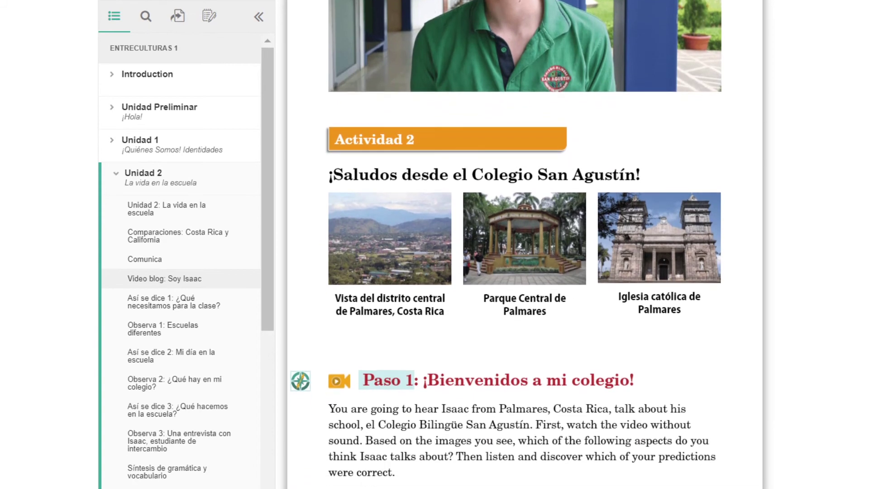
left_click(300, 386)
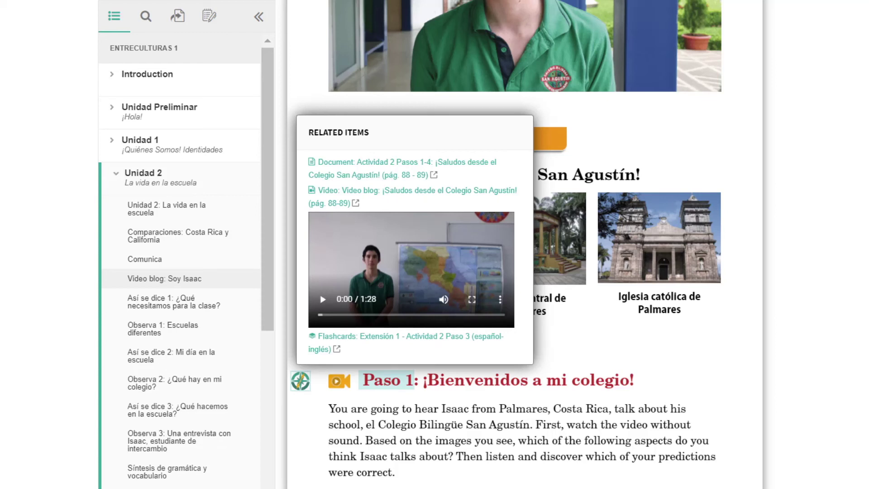
left_click(323, 304)
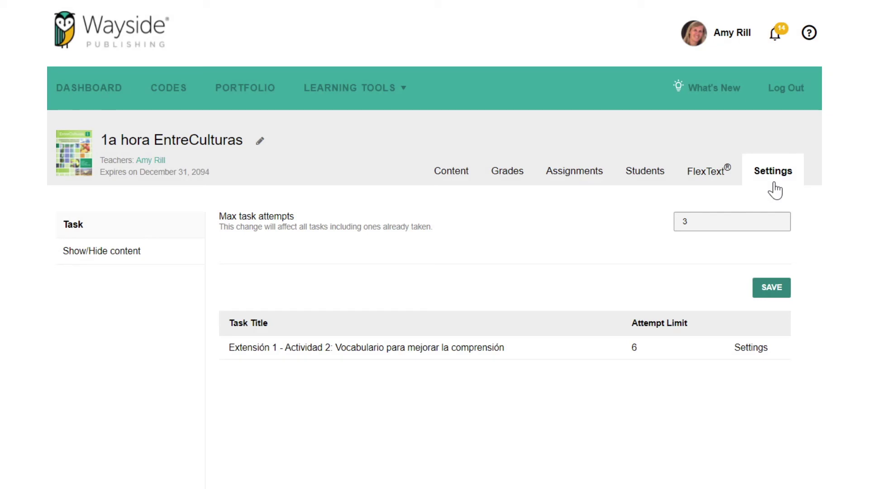
Step: Hide Unidad 4, Unidad 5 and Unidad 6 from students in the class's content visibility settings
left_click(99, 265)
scroll(435, 272, "down", 3)
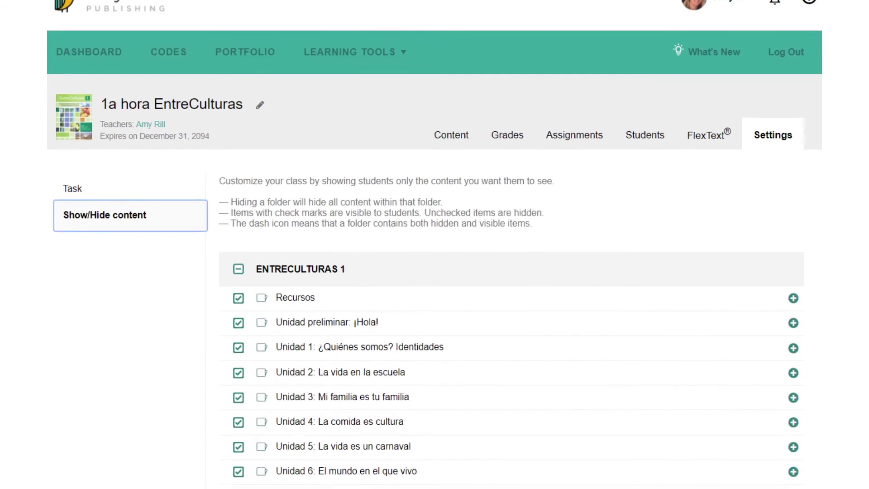
left_click(238, 343)
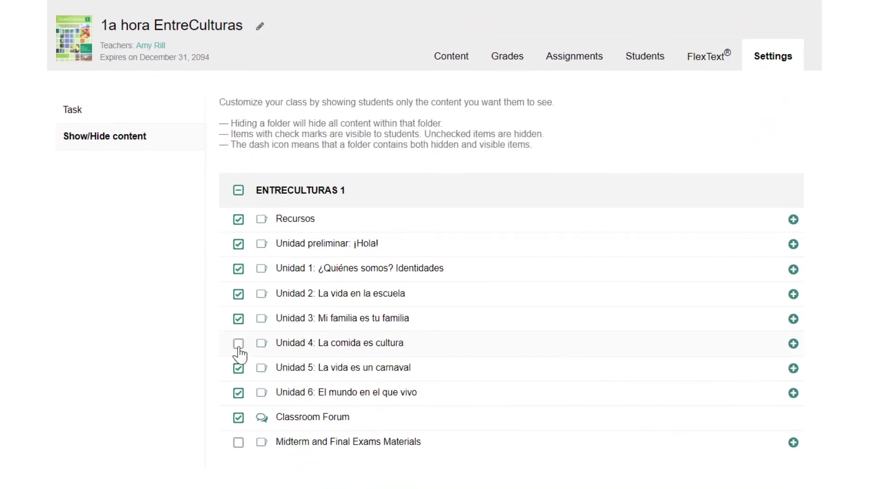
left_click(238, 368)
left_click(239, 393)
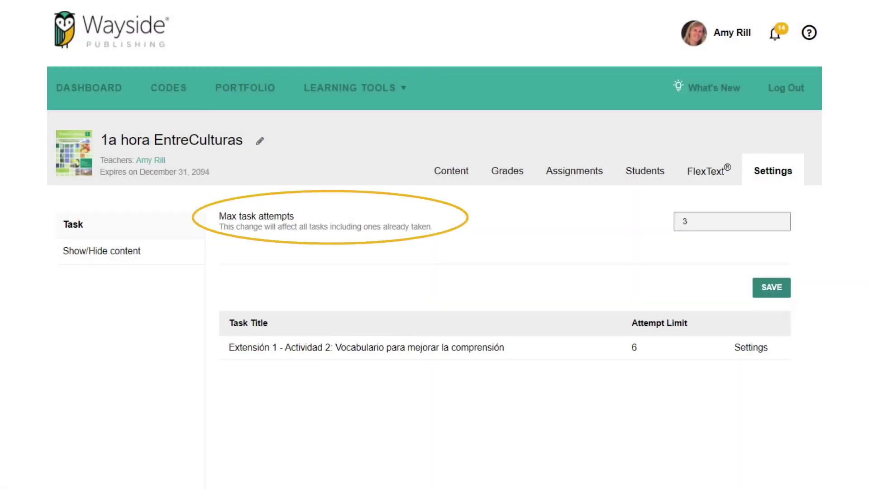
Step: Set the class-wide maximum task attempts to 5 and save
left_click(687, 221)
key("BackSpace")
type("5")
key("Return")
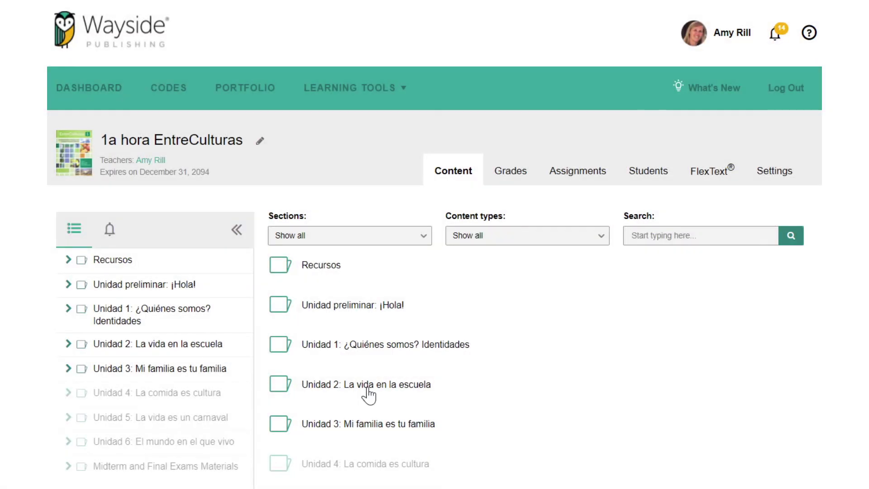
Step: Open the Así se dice 3 (pág. 106-115) folder within Comunica of Unidad 2 in the class content
left_click(423, 446)
scroll(435, 272, "down", 1)
scroll(337, 251, "down", 5)
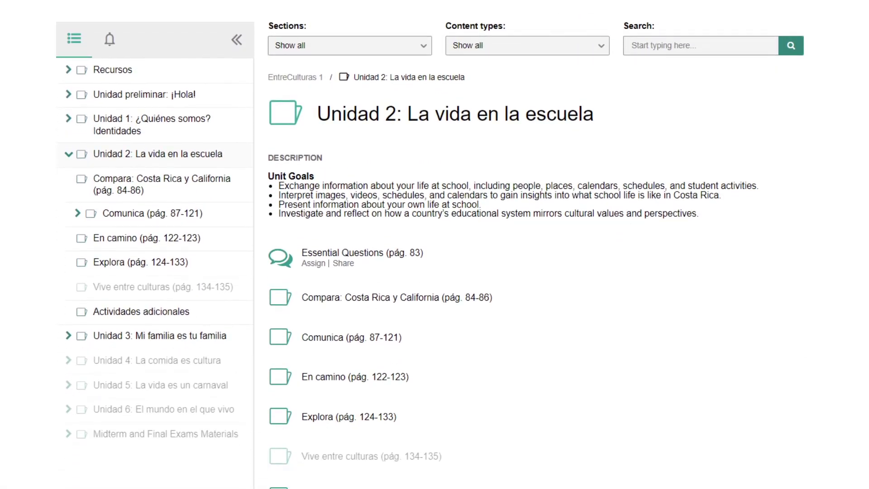
left_click(337, 246)
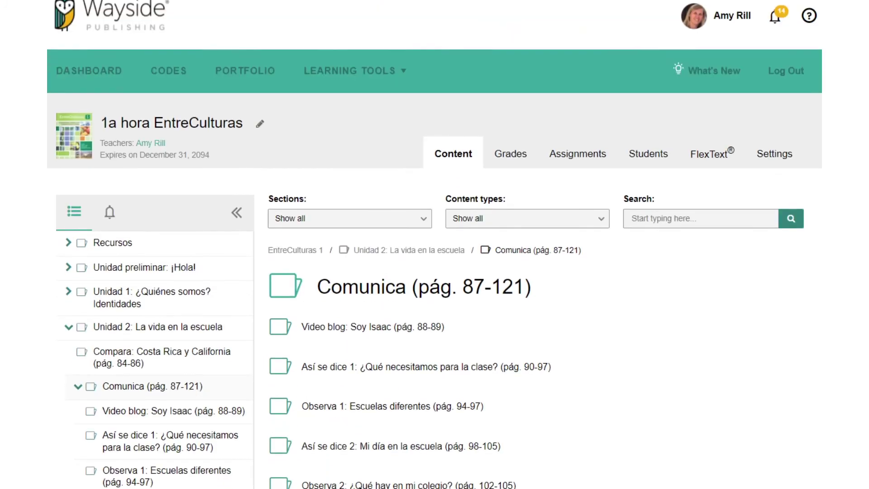
scroll(406, 349, "down", 4)
left_click(406, 342)
scroll(445, 224, "down", 5)
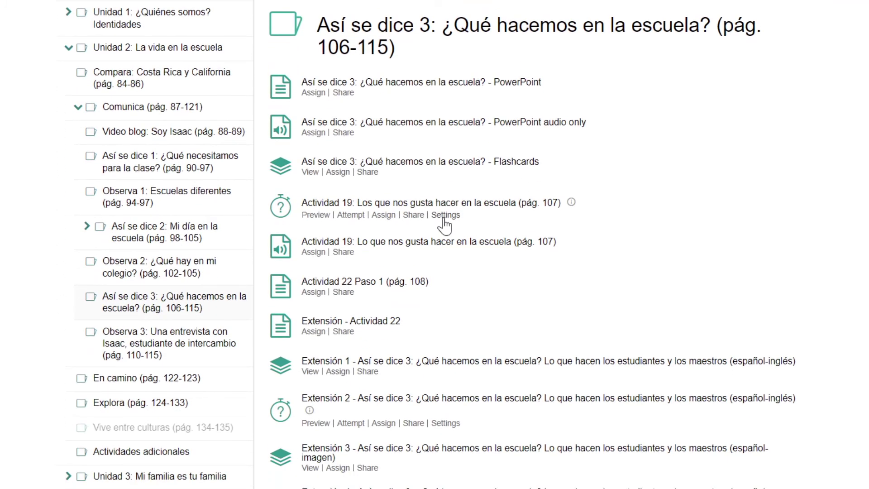
Step: Give Actividad 19 (pág. 107, timed activity) a custom maximum of 2 attempts, save, and check the class's task settings
left_click(445, 217)
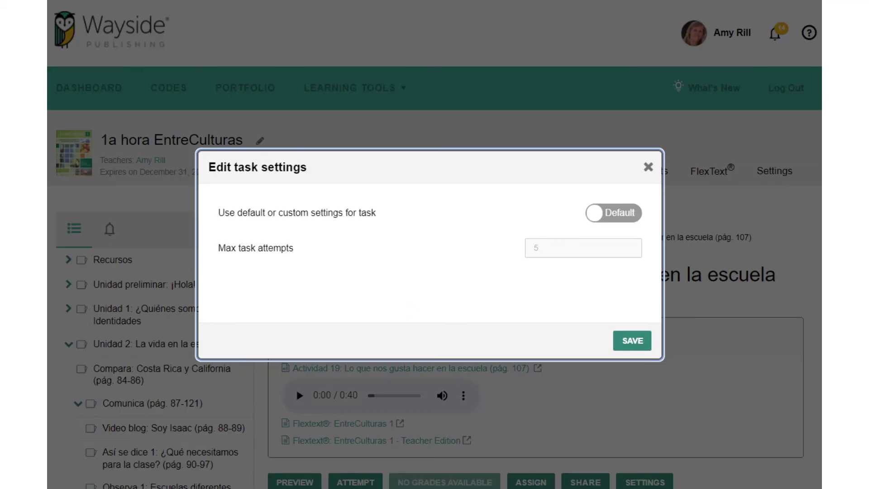
left_click(614, 212)
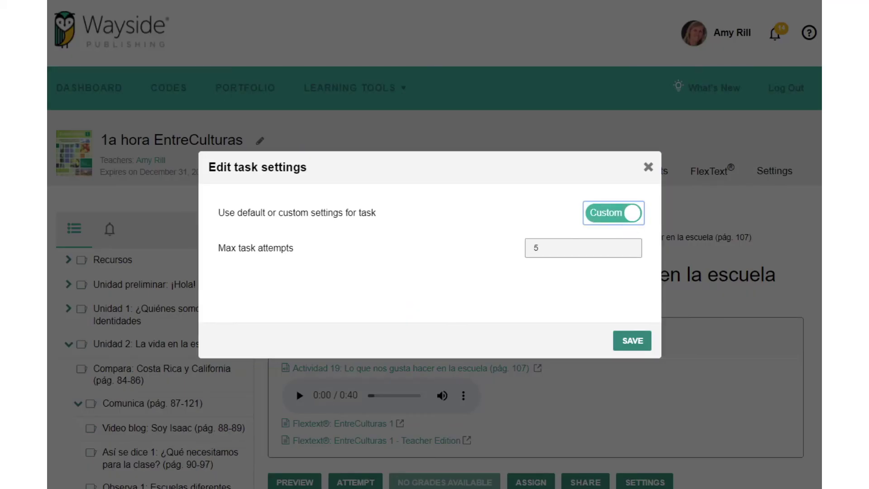
left_click(583, 247)
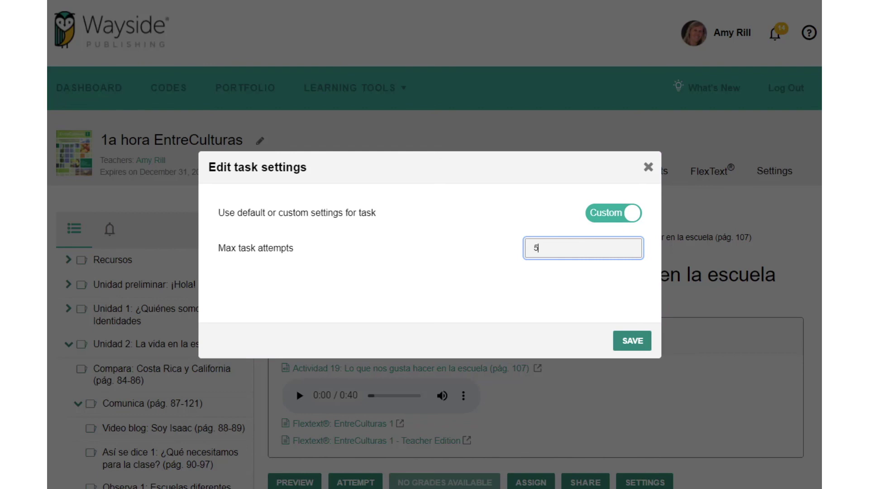
key("BackSpace")
type("2")
left_click(634, 346)
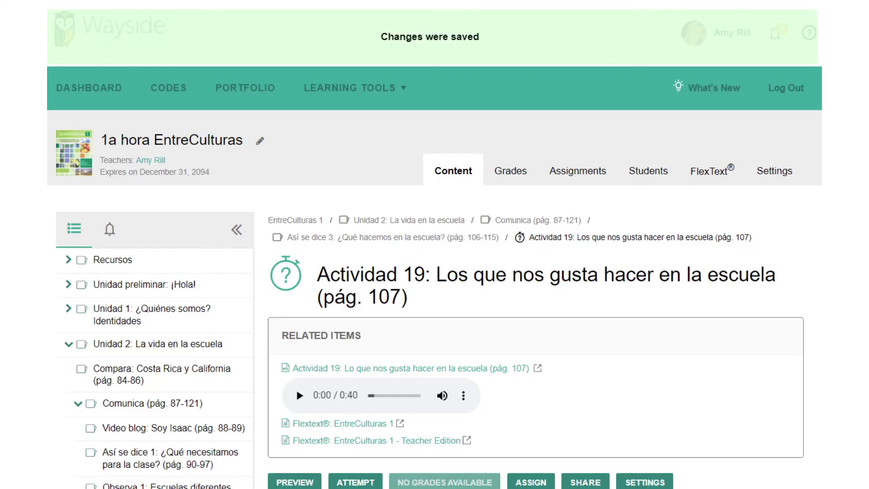
left_click(775, 171)
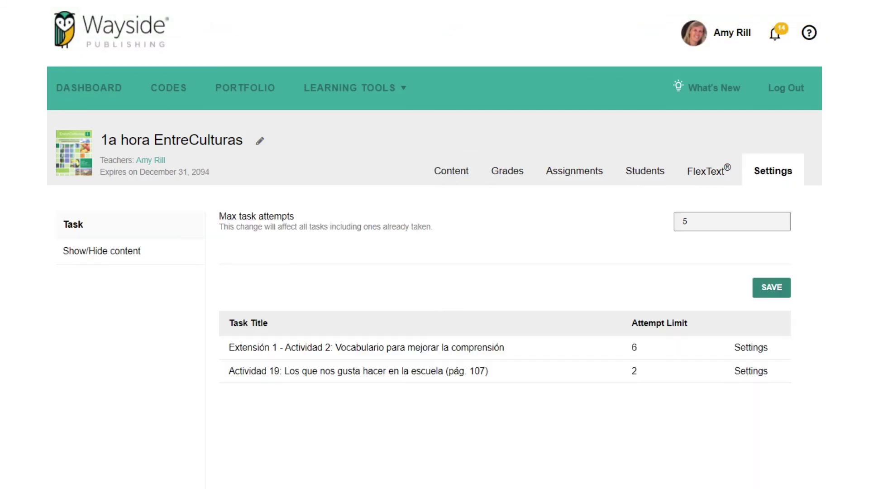